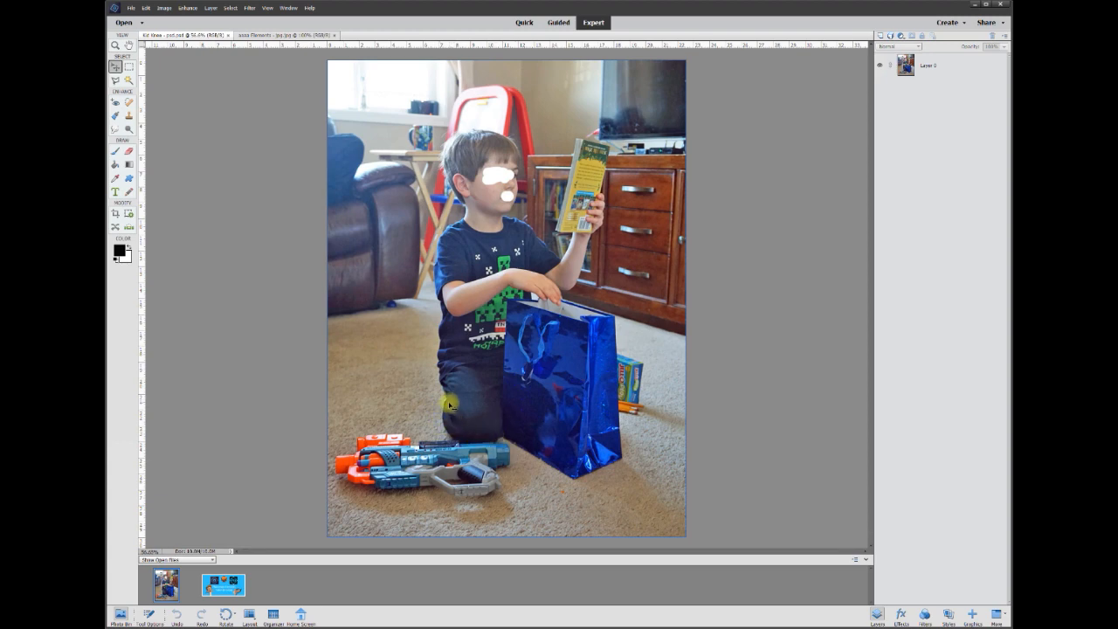
Add a blank layer above the photo layer and activate the Clone Stamp tool.
{"action": "scroll", "coordinate": [453, 443], "scroll_direction": "up", "scroll_amount": 3}
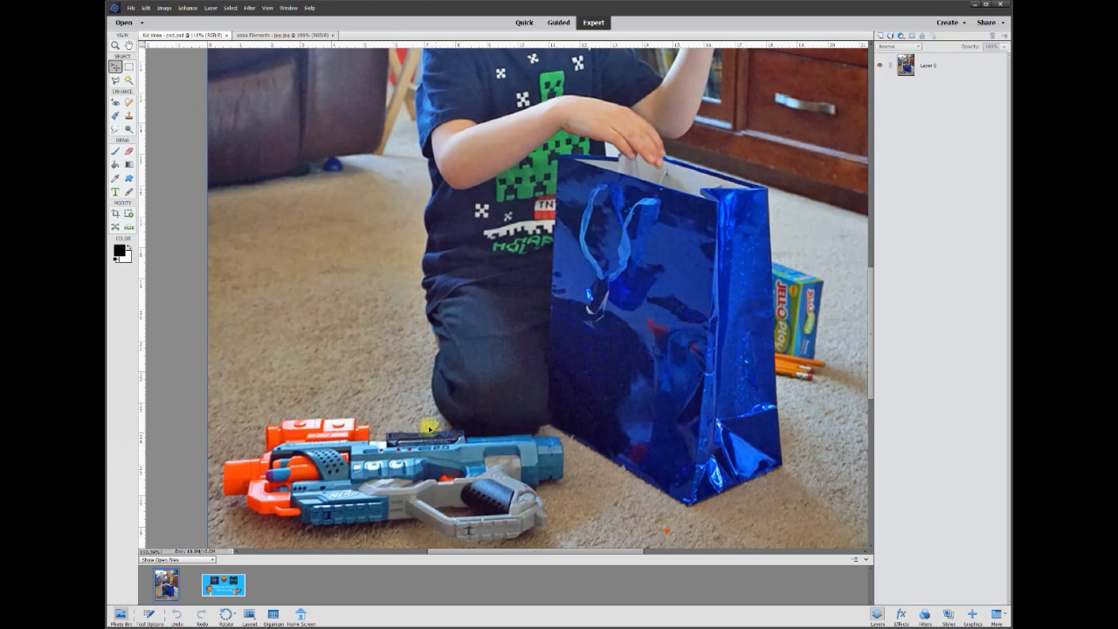
{"action": "scroll", "coordinate": [547, 441], "scroll_direction": "down", "scroll_amount": 2}
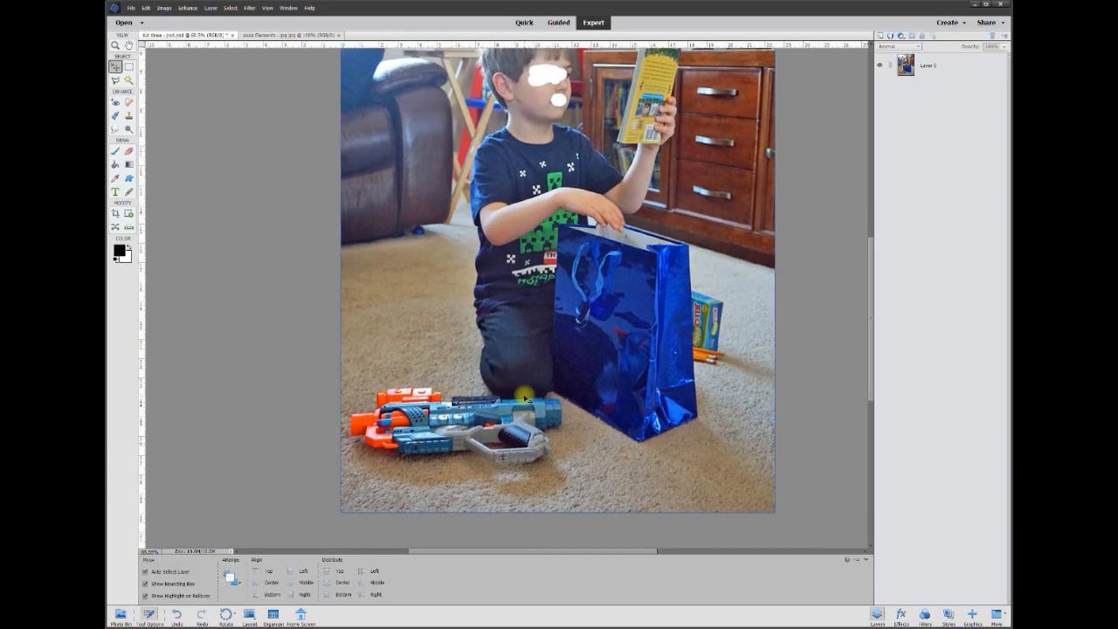
{"action": "left_click", "coordinate": [926, 65]}
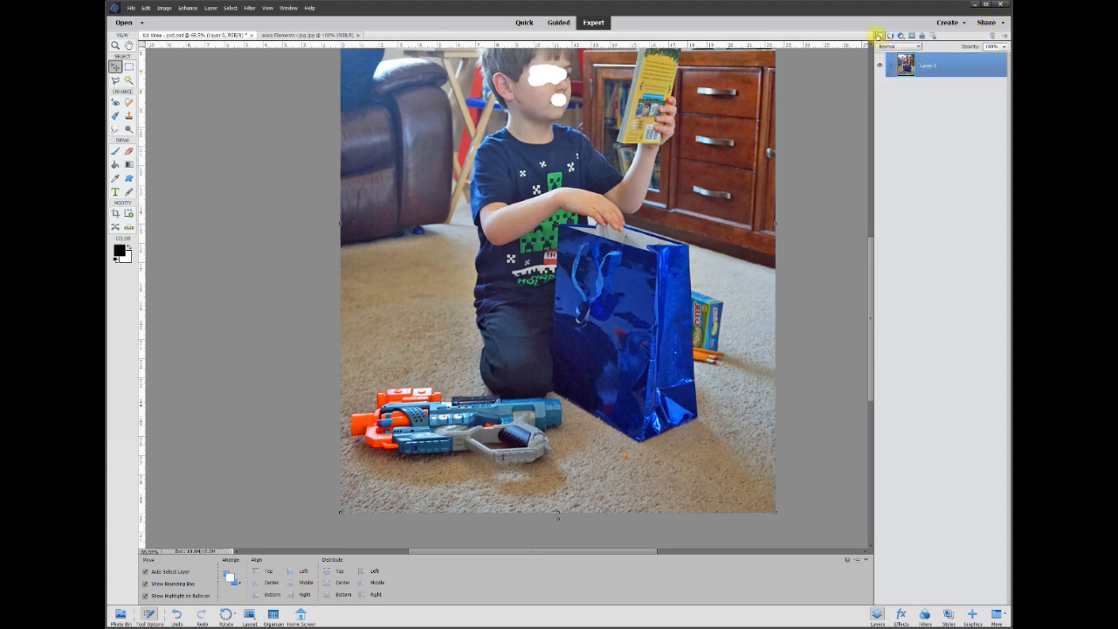
{"action": "left_click", "coordinate": [878, 35]}
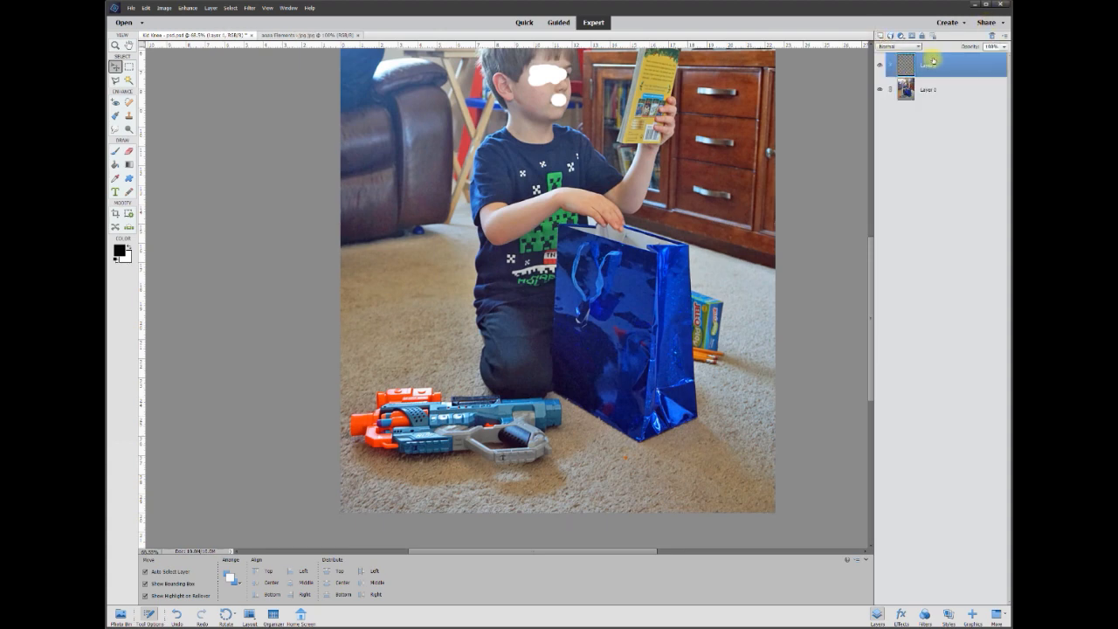
{"action": "left_click", "coordinate": [127, 117]}
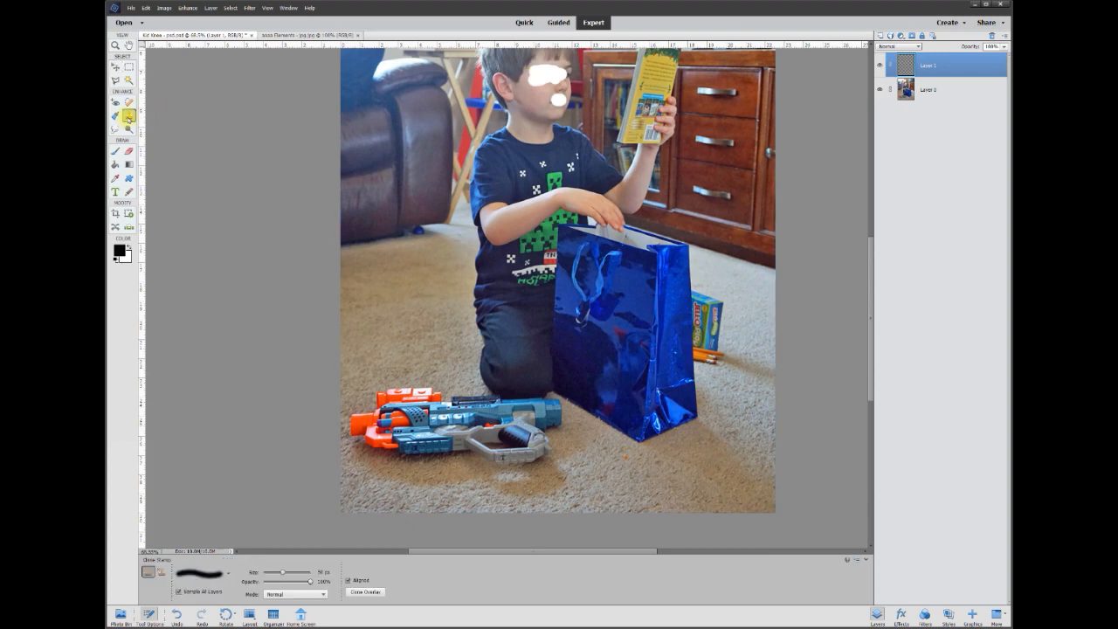
Try cloning carpet over the toy gun's orange end directly on Layer 0, and undo the stroke.
{"action": "left_click", "coordinate": [931, 90]}
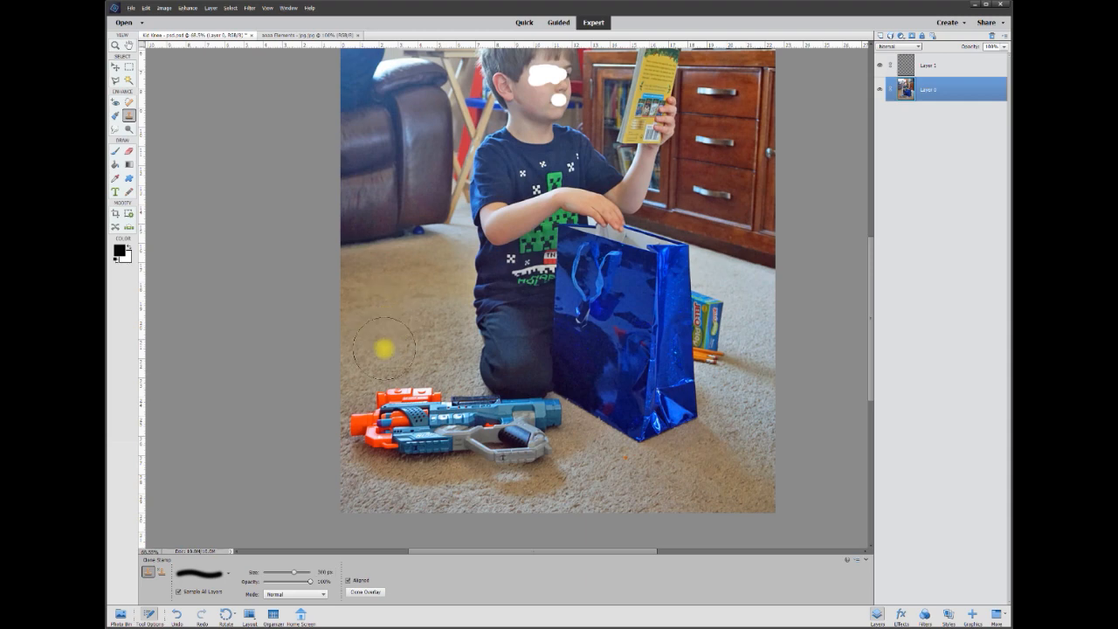
{"action": "left_click_drag", "start_coordinate": [382, 418], "coordinate": [370, 424]}
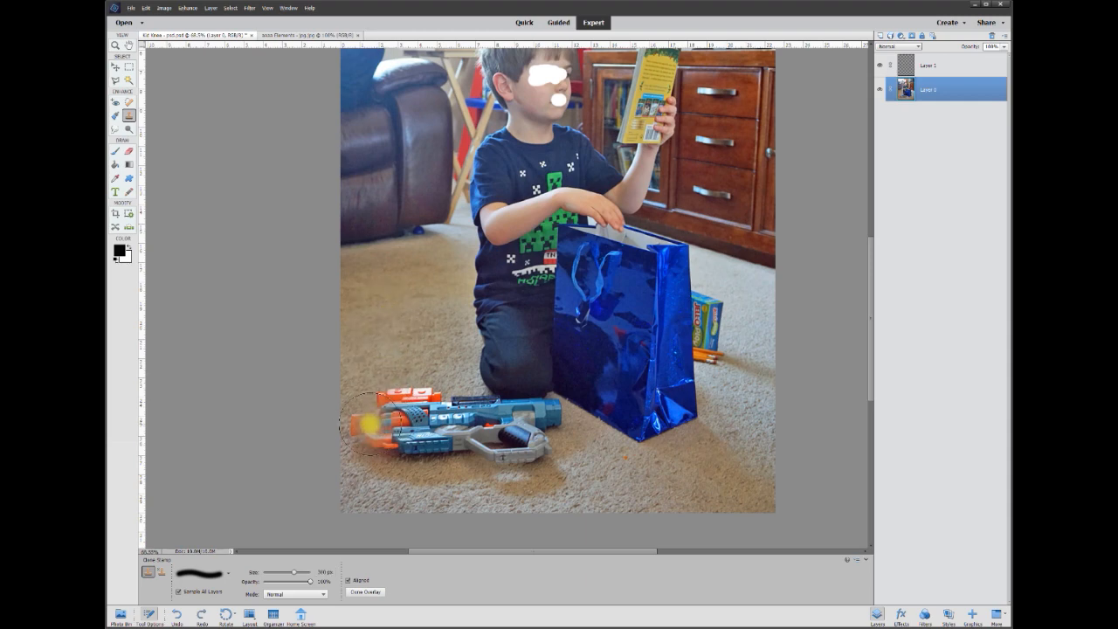
{"action": "key", "text": "ctrl+z"}
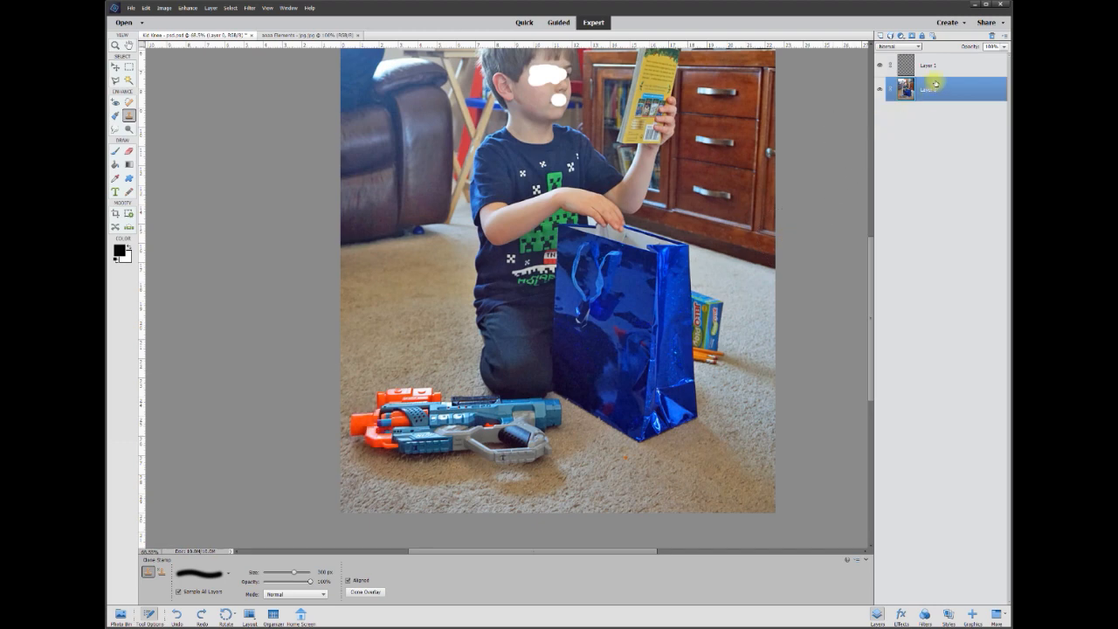
Clone carpet over the orange front half of the toy gun on Layer 1, undoing the last stroke near the handle.
{"action": "left_click", "coordinate": [927, 68]}
{"action": "mouse_move", "coordinate": [390, 399]}
{"action": "left_mouse_down"}
{"action": "mouse_move", "coordinate": [346, 428]}
{"action": "mouse_move", "coordinate": [363, 414]}
{"action": "mouse_move", "coordinate": [365, 441]}
{"action": "mouse_move", "coordinate": [384, 390]}
{"action": "mouse_move", "coordinate": [389, 433]}
{"action": "mouse_move", "coordinate": [403, 391]}
{"action": "mouse_move", "coordinate": [415, 443]}
{"action": "mouse_move", "coordinate": [425, 395]}
{"action": "mouse_move", "coordinate": [432, 429]}
{"action": "left_mouse_up"}
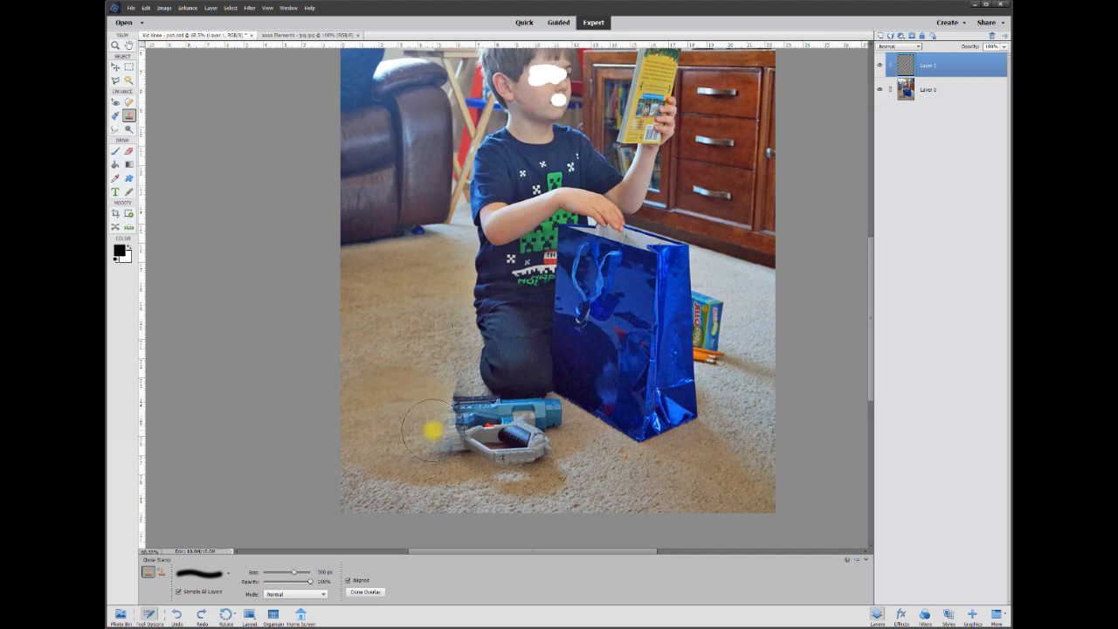
{"action": "left_click_drag", "start_coordinate": [477, 433], "coordinate": [479, 446]}
{"action": "key", "text": "ctrl+z"}
Hide and reshow Layer 0 to inspect the cloned carpet patch on its own.
{"action": "left_click", "coordinate": [130, 154]}
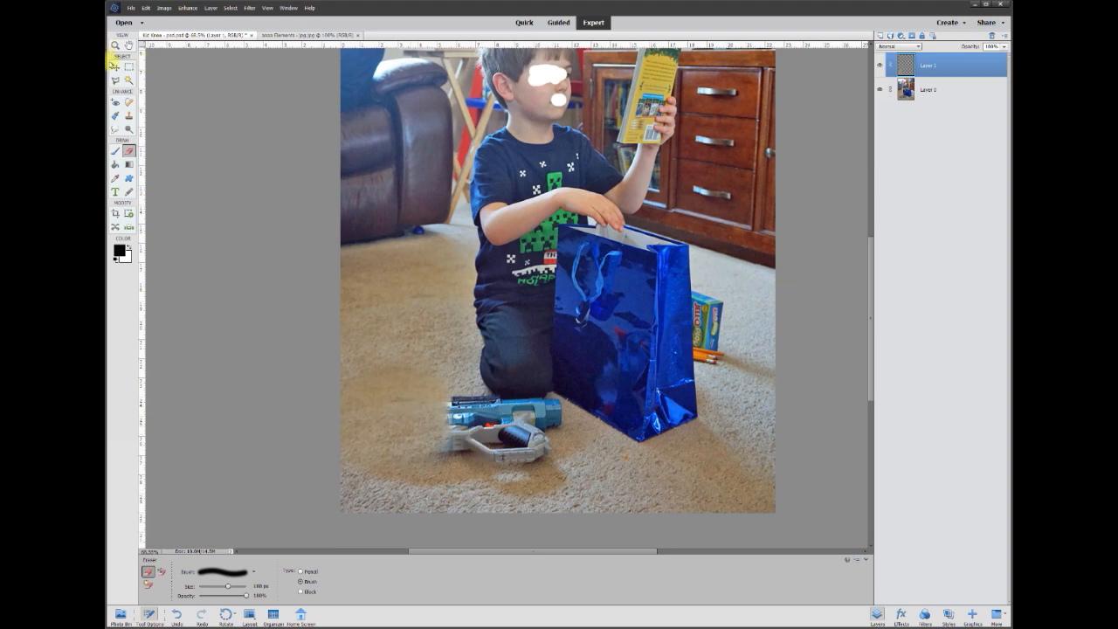
{"action": "left_click", "coordinate": [115, 66]}
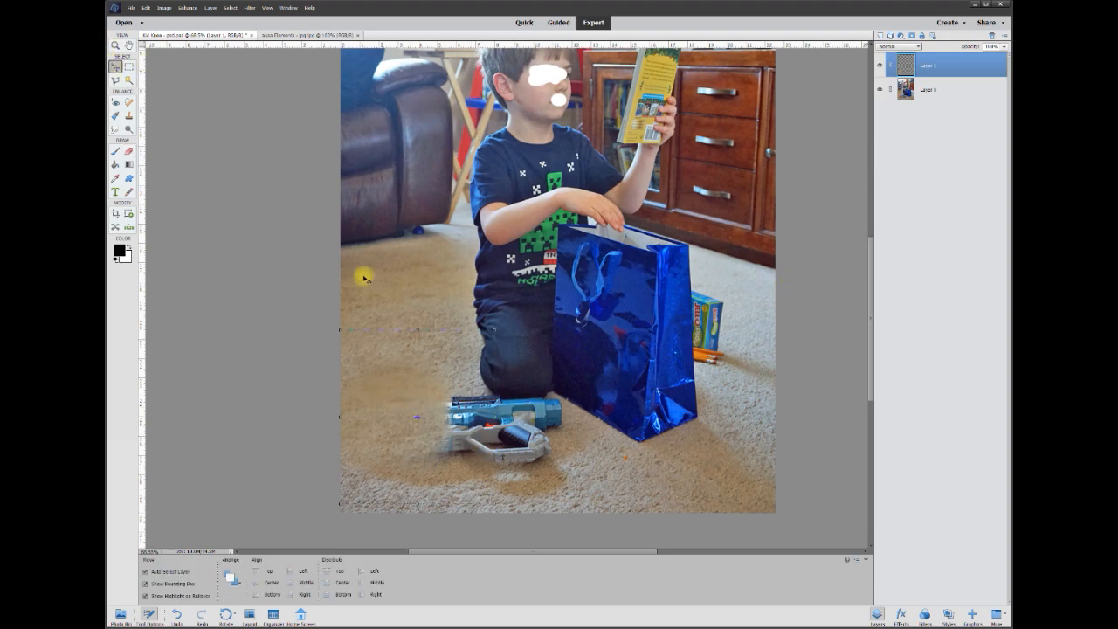
{"action": "left_click", "coordinate": [881, 89]}
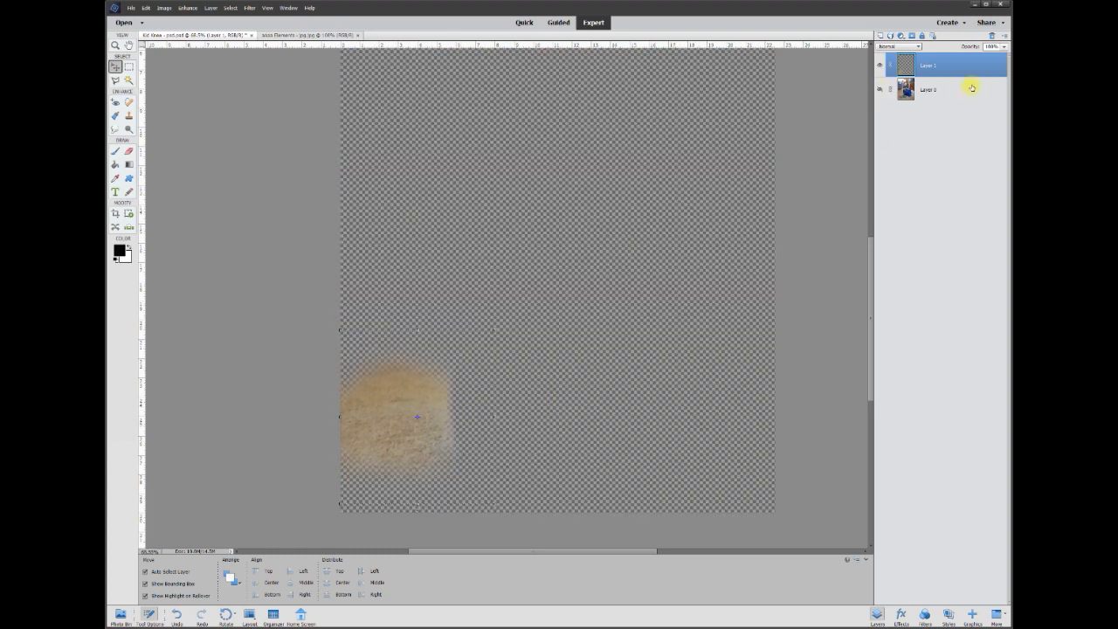
{"action": "left_click", "coordinate": [882, 89]}
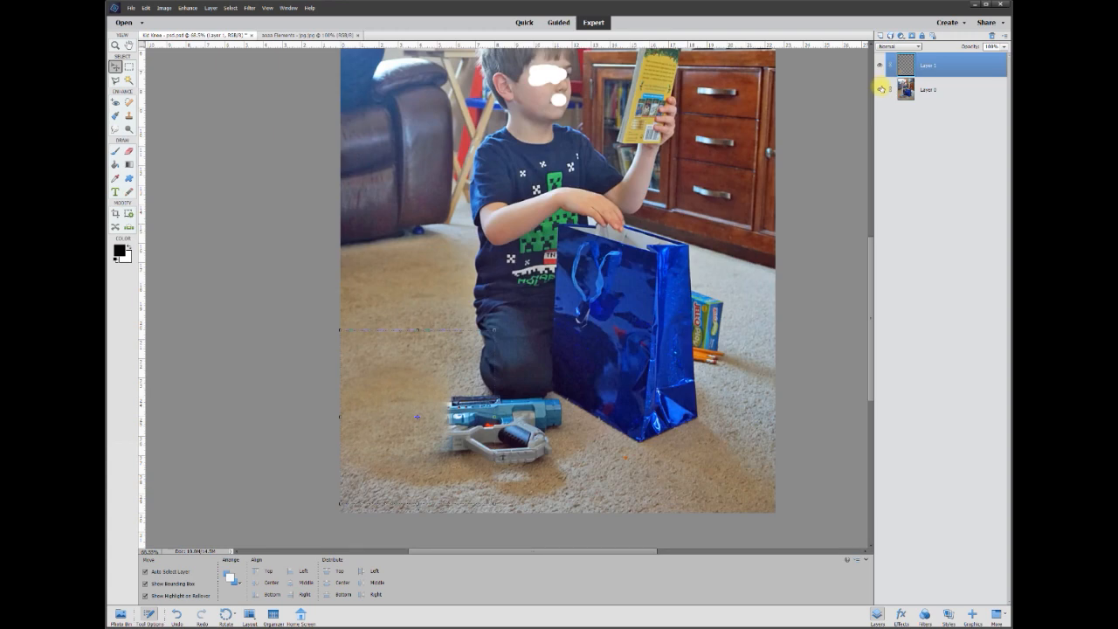
Brighten the cloned carpet patch on Layer 1 slightly with Brightness/Contrast.
{"action": "left_click", "coordinate": [164, 8]}
{"action": "mouse_move", "coordinate": [187, 8]}
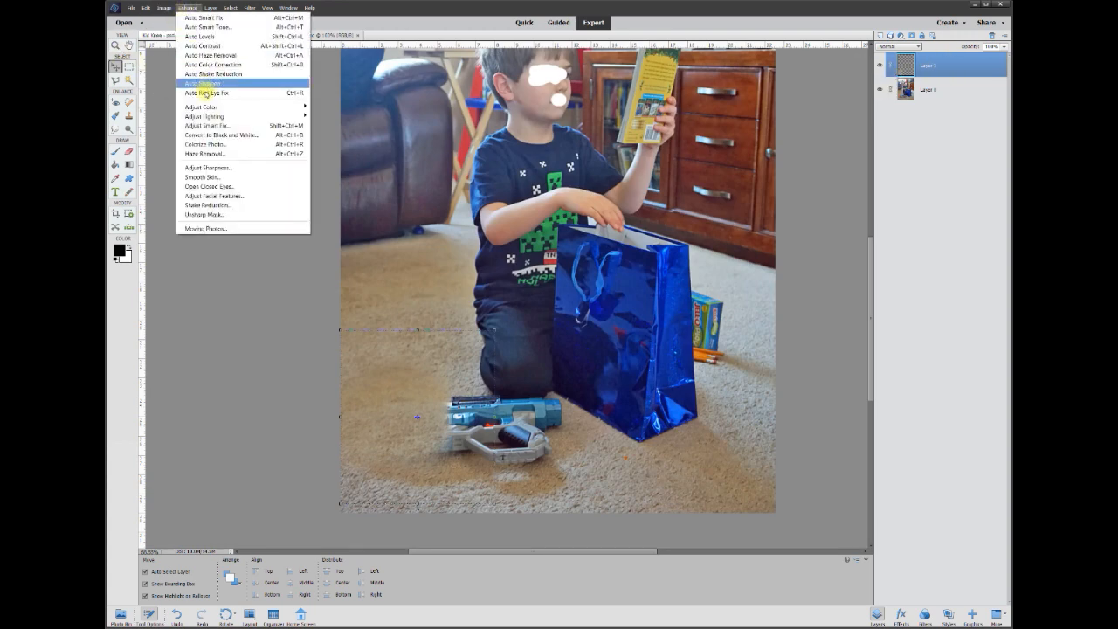
{"action": "mouse_move", "coordinate": [211, 116]}
{"action": "left_click", "coordinate": [338, 126]}
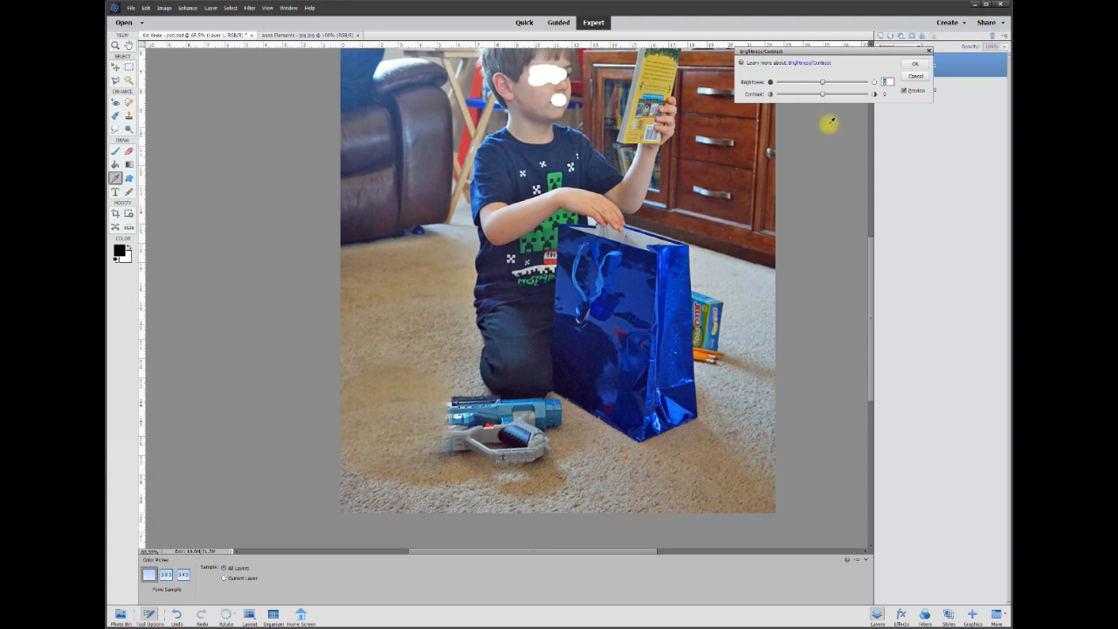
{"action": "left_click_drag", "start_coordinate": [826, 54], "coordinate": [798, 108]}
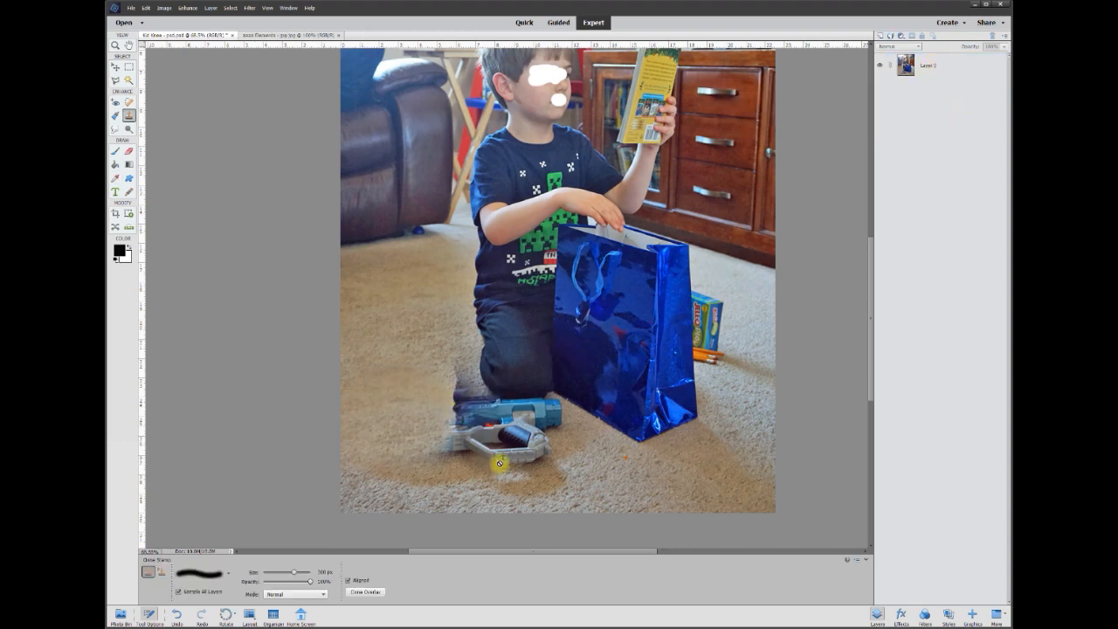
Merge the carpet patch into Layer 0 and add a new blank layer above it.
{"action": "left_click_drag", "start_coordinate": [499, 461], "coordinate": [550, 481]}
{"action": "key", "text": "ctrl+z"}
{"action": "left_click", "coordinate": [929, 65]}
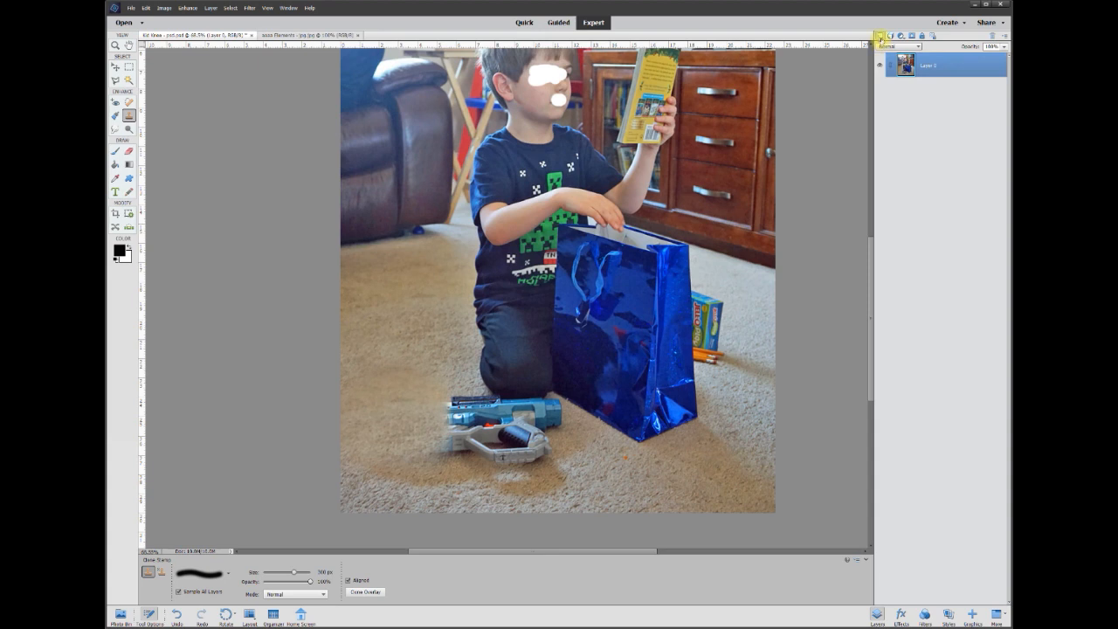
{"action": "left_click", "coordinate": [881, 36]}
Clone carpet on the new layer over the toy gun's handle, its lower part and the floor just below it.
{"action": "left_click", "coordinate": [928, 89]}
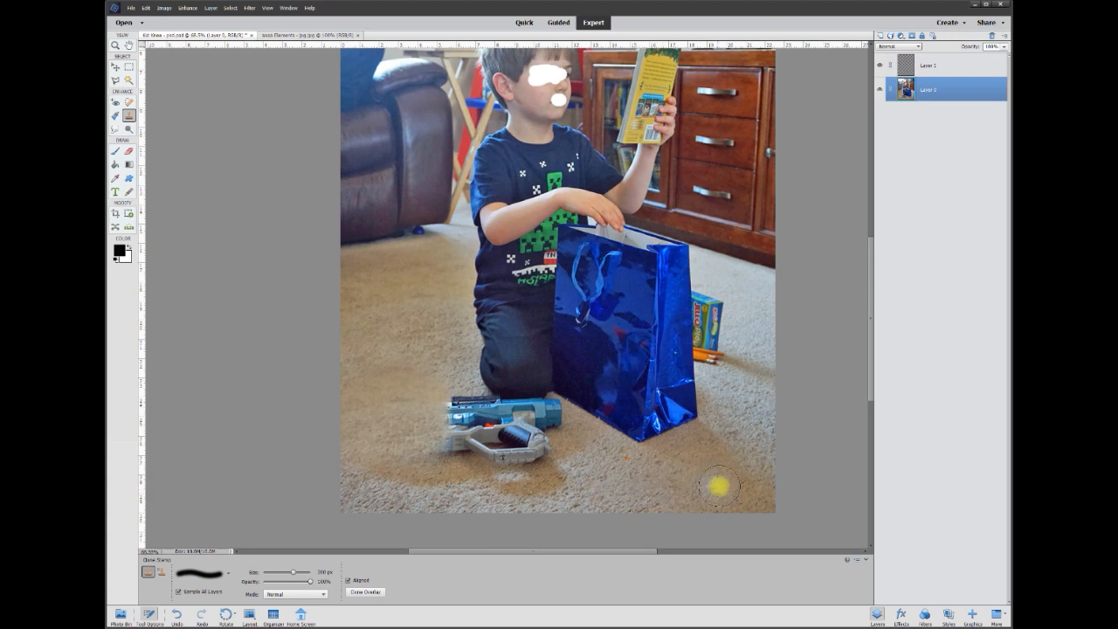
{"action": "key", "text": "alt+bracketright"}
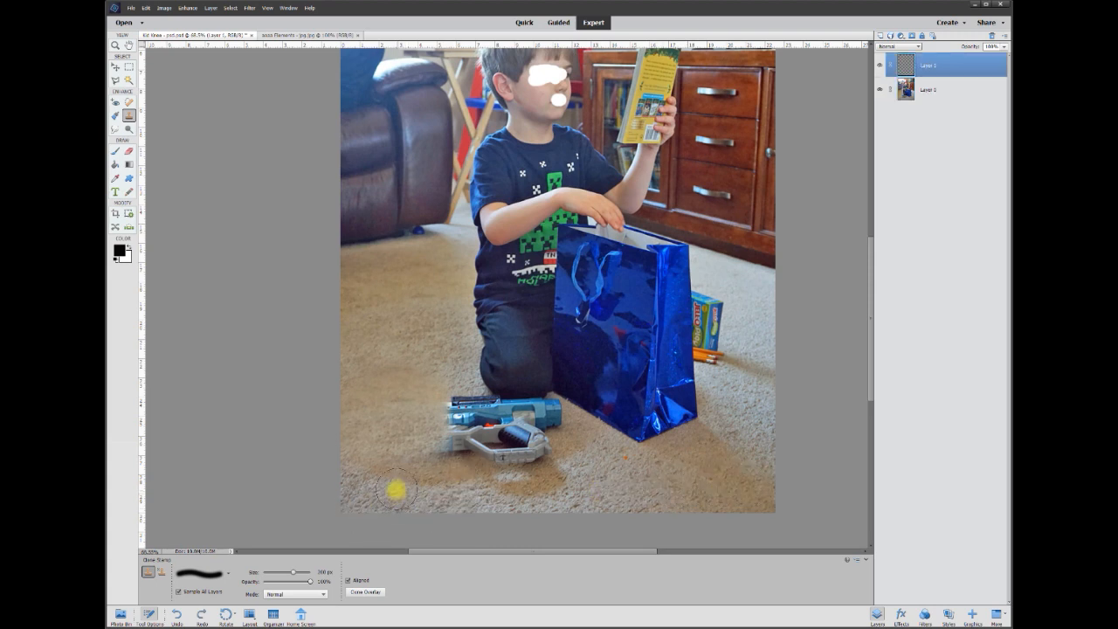
{"action": "left_click_drag", "start_coordinate": [471, 487], "coordinate": [523, 485]}
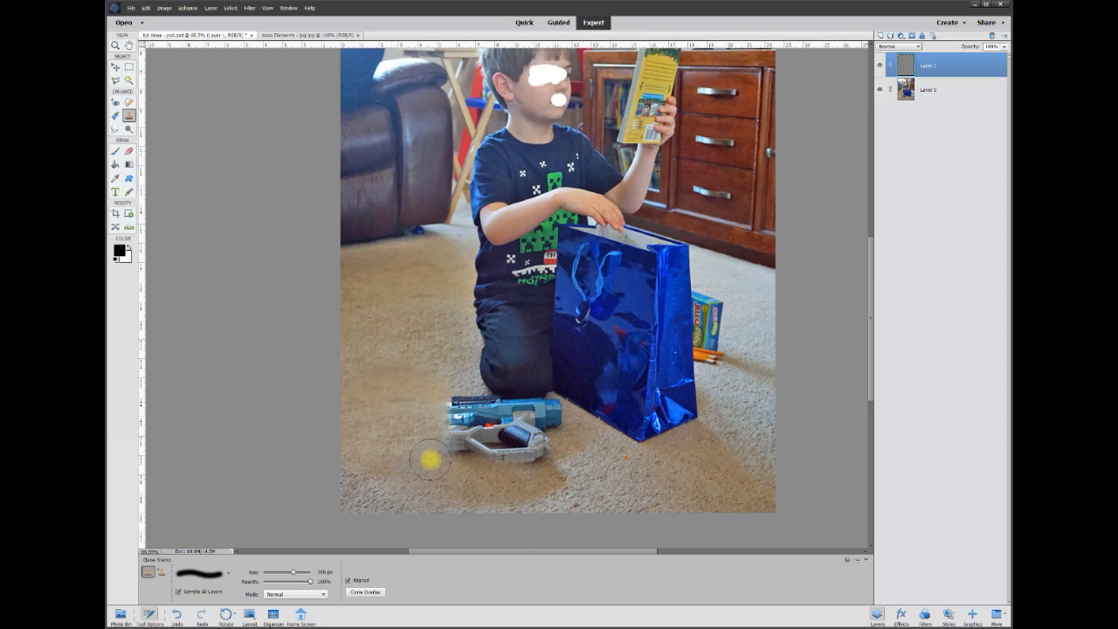
{"action": "mouse_move", "coordinate": [479, 455]}
{"action": "left_mouse_down"}
{"action": "mouse_move", "coordinate": [557, 448]}
{"action": "mouse_move", "coordinate": [453, 441]}
{"action": "mouse_move", "coordinate": [466, 429]}
{"action": "mouse_move", "coordinate": [541, 440]}
{"action": "left_mouse_up"}
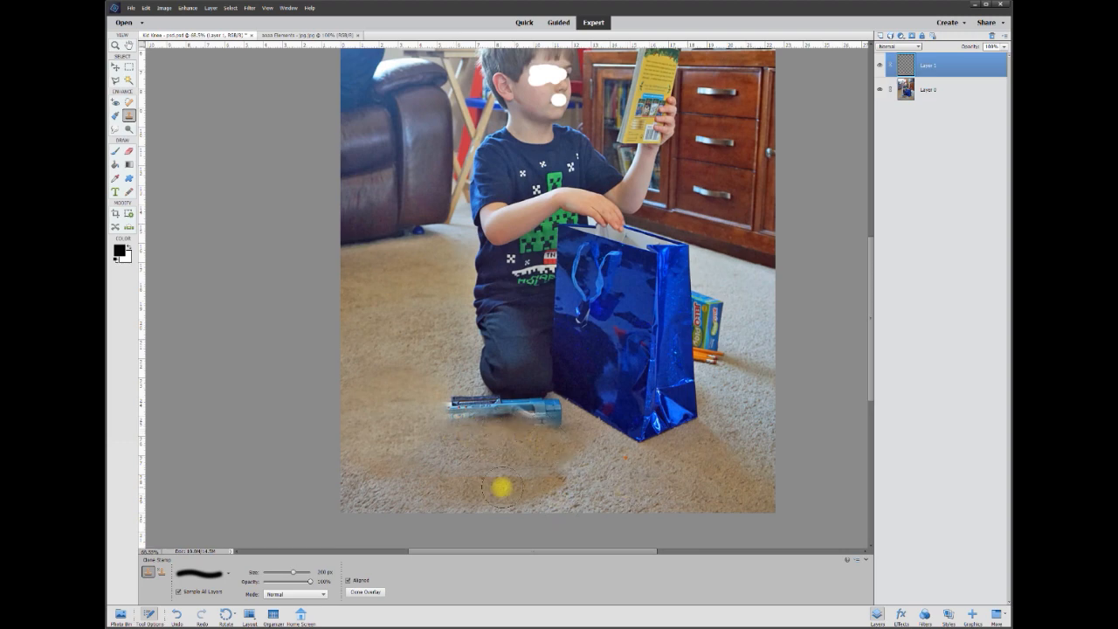
{"action": "key", "text": "ctrl+z"}
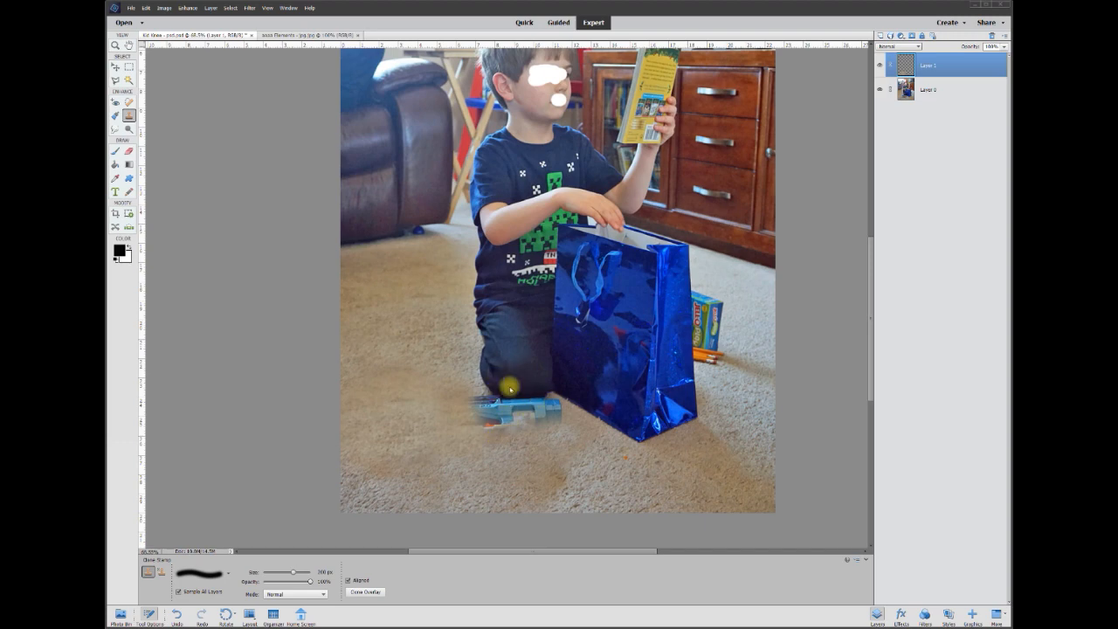
Outline the boy's knee and the lower part of the blue gift bag with the Polygonal Lasso.
{"action": "scroll", "coordinate": [511, 388], "scroll_direction": "up", "scroll_amount": 3}
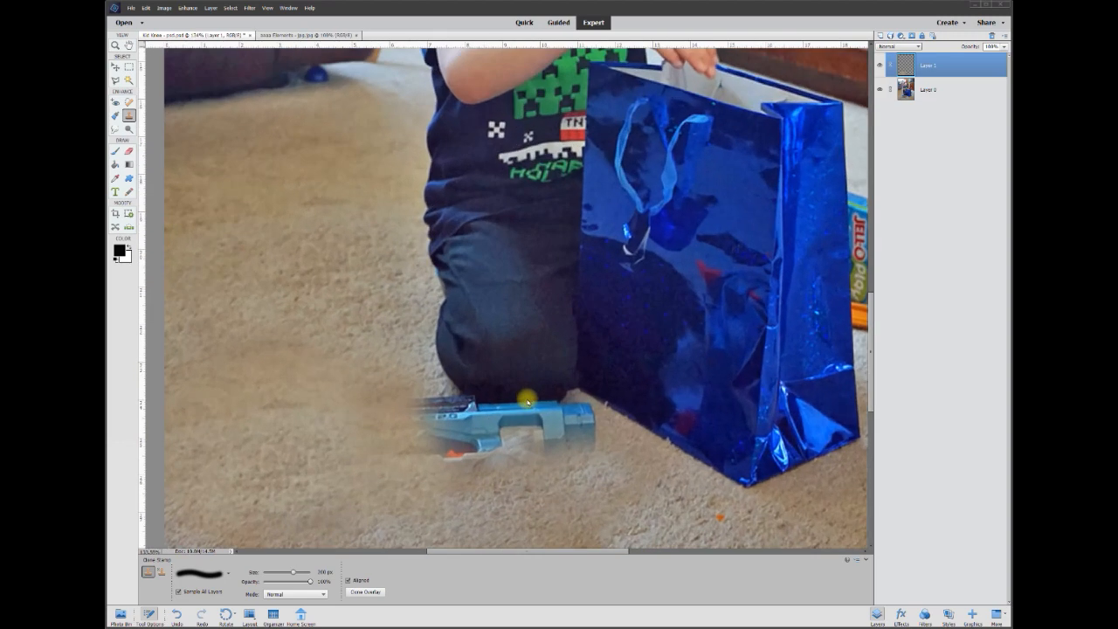
{"action": "scroll", "coordinate": [527, 401], "scroll_direction": "up", "scroll_amount": 2}
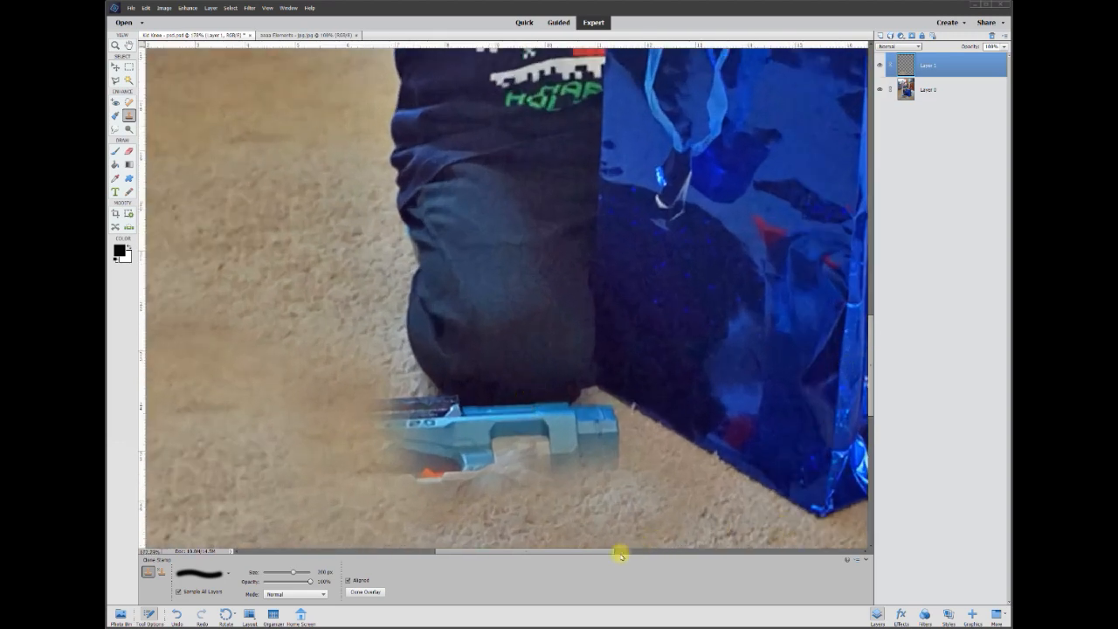
{"action": "left_click_drag", "start_coordinate": [611, 552], "coordinate": [642, 553]}
{"action": "left_click_drag", "start_coordinate": [871, 402], "coordinate": [871, 414]}
{"action": "left_click", "coordinate": [115, 83]}
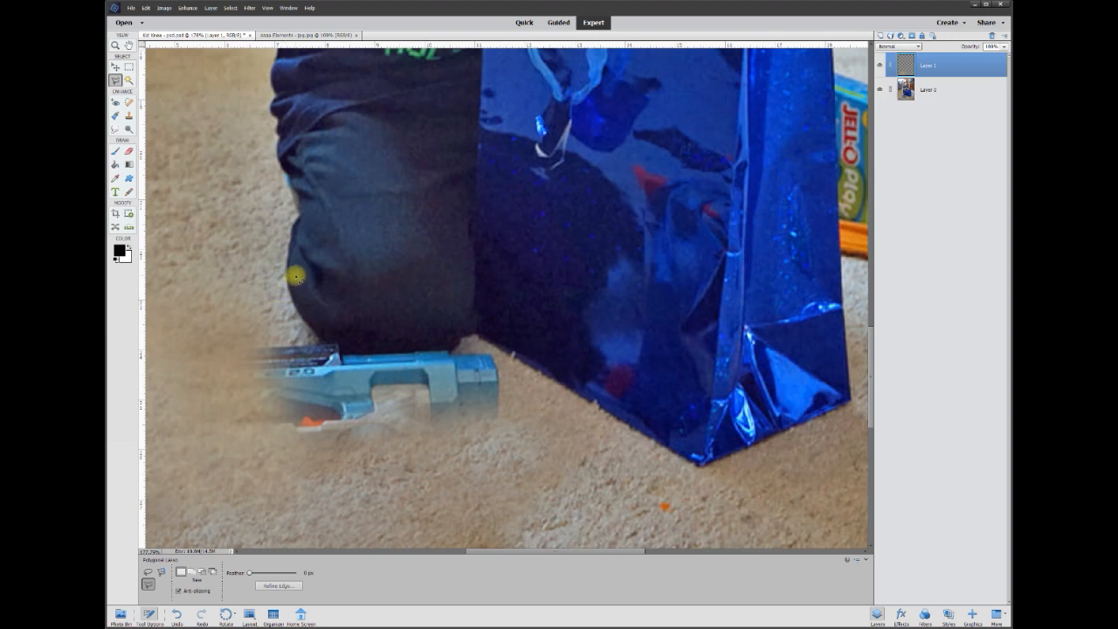
{"action": "left_click", "coordinate": [477, 181]}
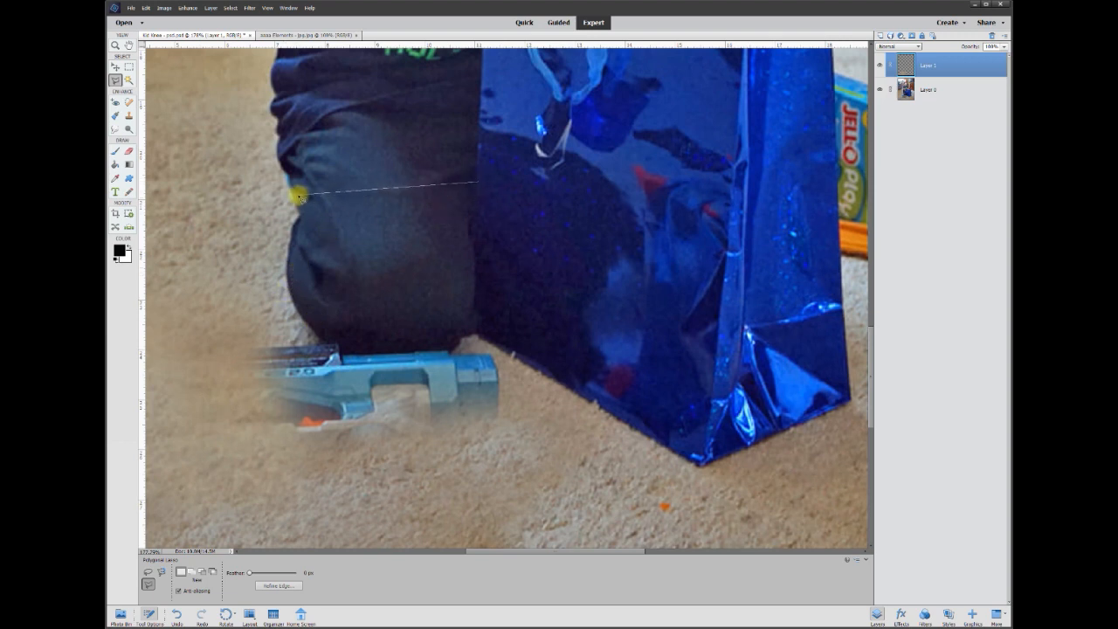
{"action": "mouse_move", "coordinate": [301, 211]}
{"action": "left_mouse_down"}
{"action": "mouse_move", "coordinate": [287, 274]}
{"action": "mouse_move", "coordinate": [299, 315]}
{"action": "mouse_move", "coordinate": [342, 349]}
{"action": "mouse_move", "coordinate": [445, 350]}
{"action": "left_mouse_up"}
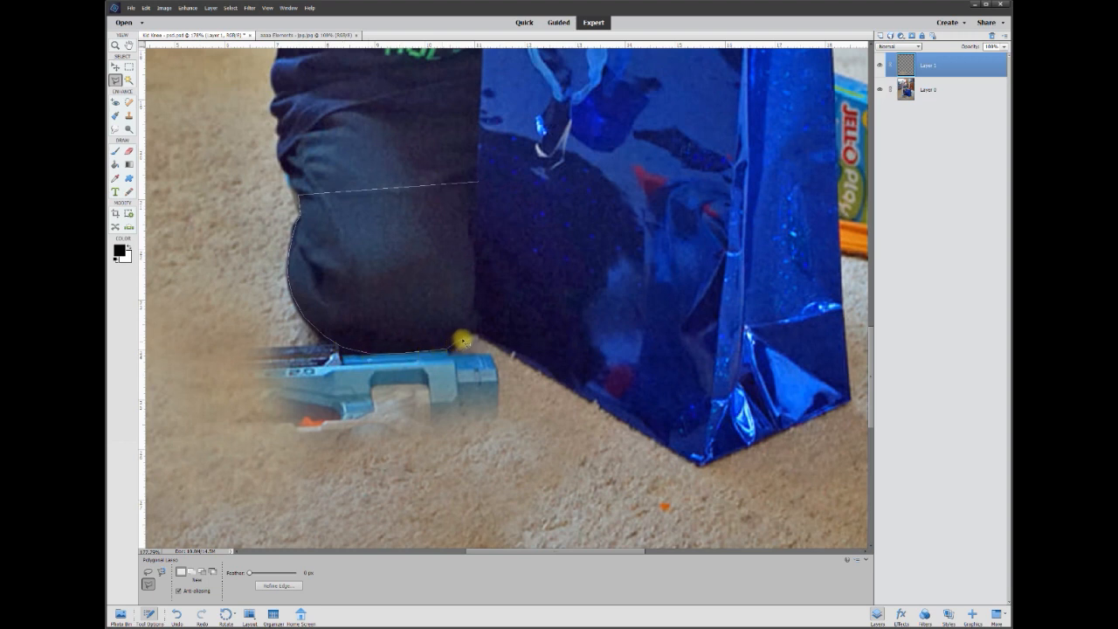
{"action": "mouse_move", "coordinate": [470, 335]}
{"action": "left_mouse_down"}
{"action": "mouse_move", "coordinate": [695, 465]}
{"action": "mouse_move", "coordinate": [732, 456]}
{"action": "mouse_move", "coordinate": [846, 403]}
{"action": "mouse_move", "coordinate": [838, 175]}
{"action": "left_mouse_up"}
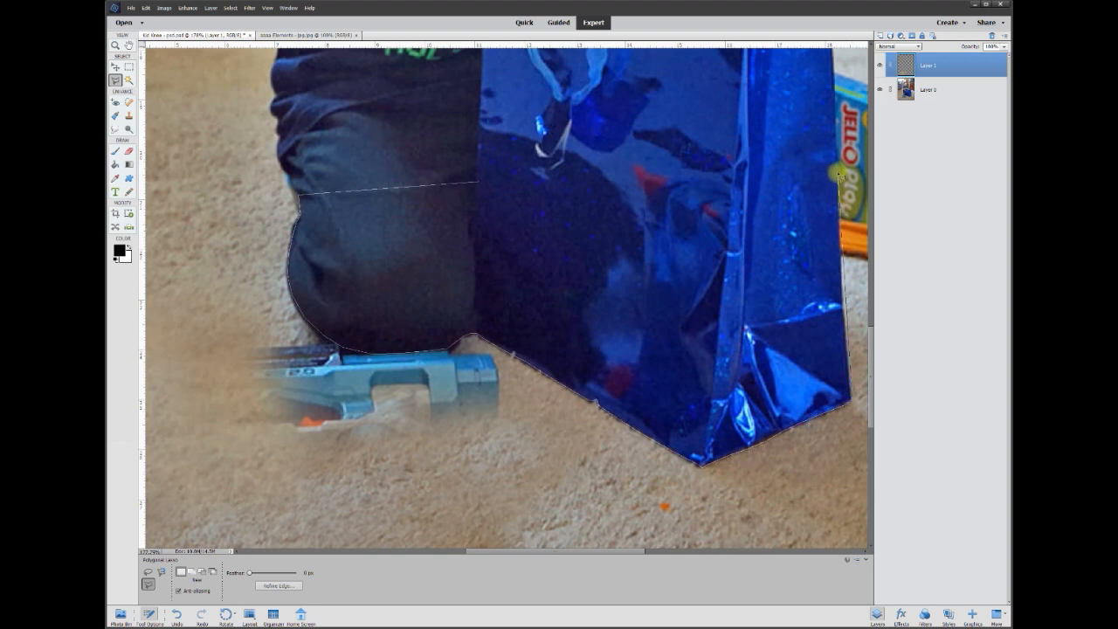
{"action": "double_click", "coordinate": [839, 174]}
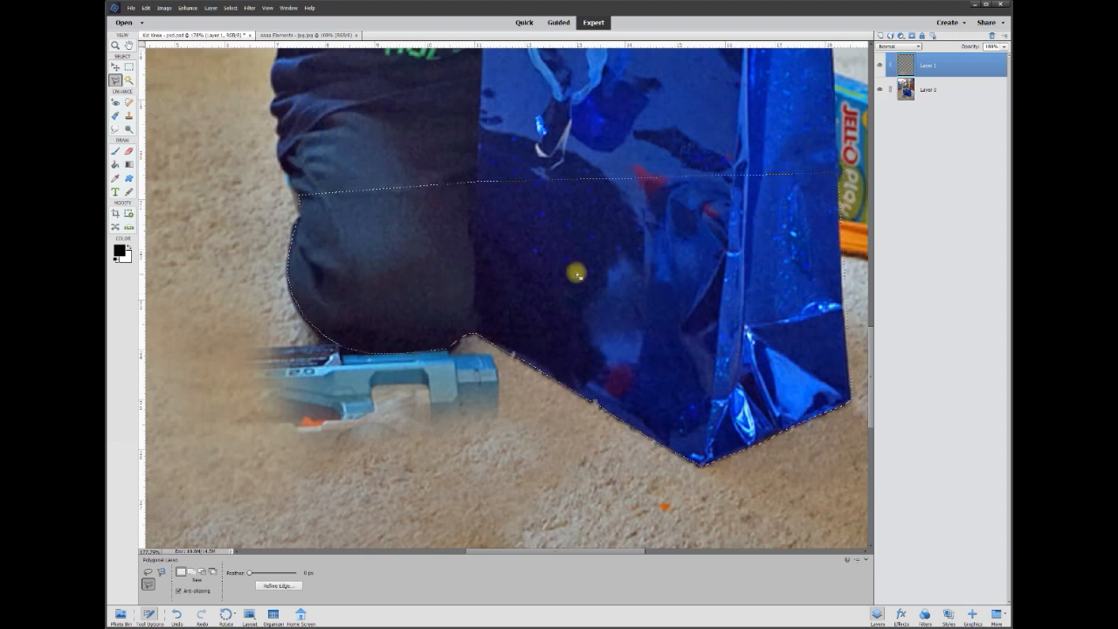
Copy the selected knee and gift bag area from Layer 0 onto its own layer.
{"action": "left_click", "coordinate": [931, 92]}
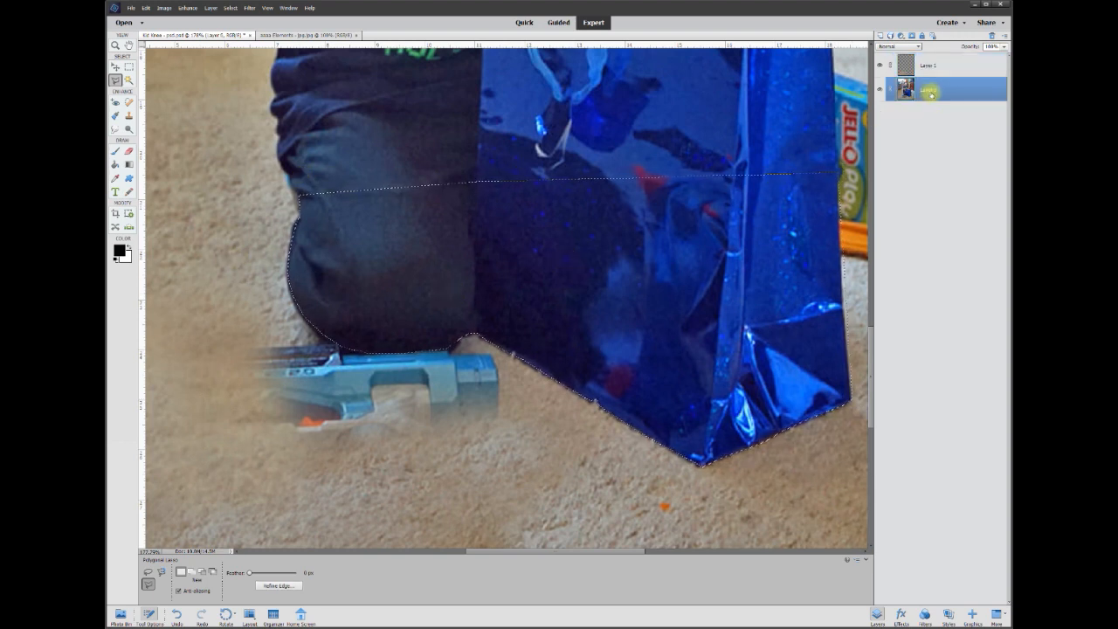
{"action": "right_click", "coordinate": [587, 278]}
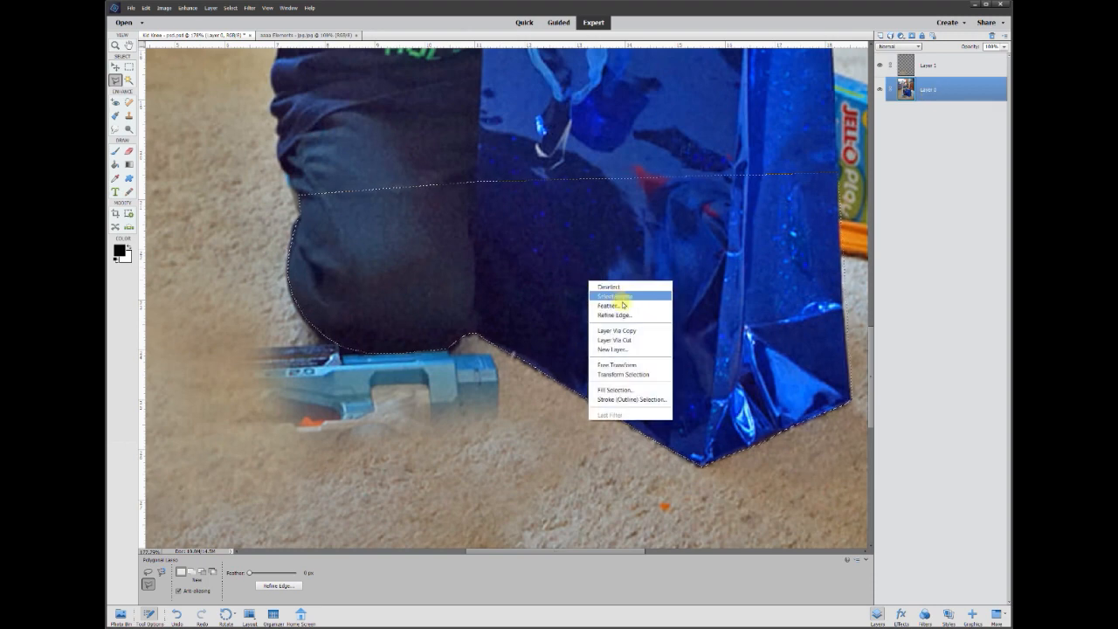
{"action": "left_click", "coordinate": [624, 330]}
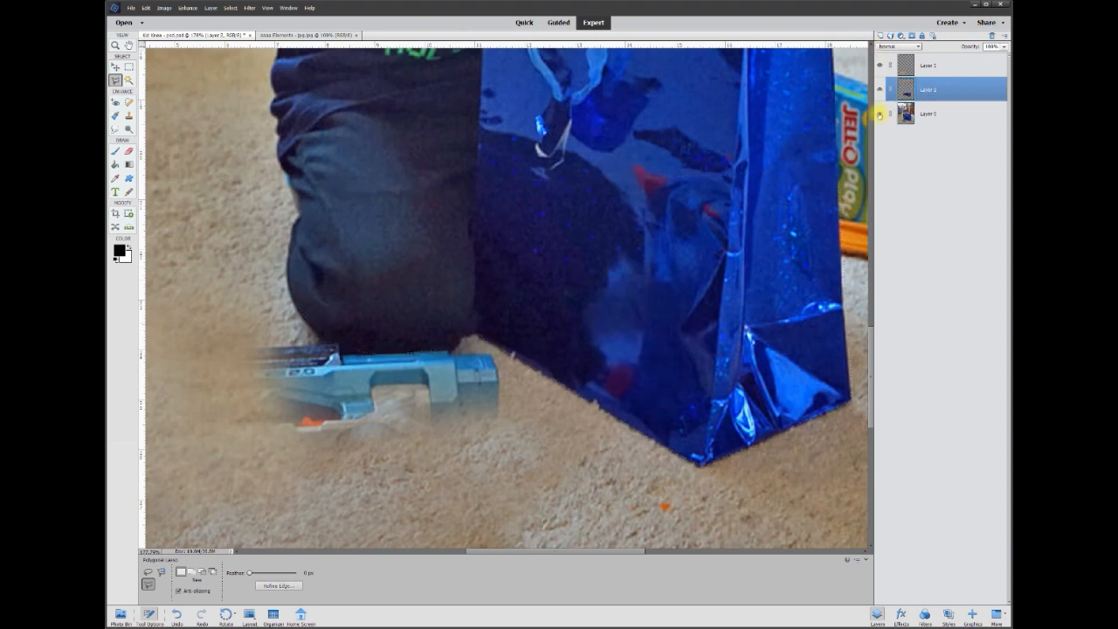
Hide and reshow Layer 0 to check the cut-out, and add a blank layer directly above Layer 0.
{"action": "left_click", "coordinate": [880, 115]}
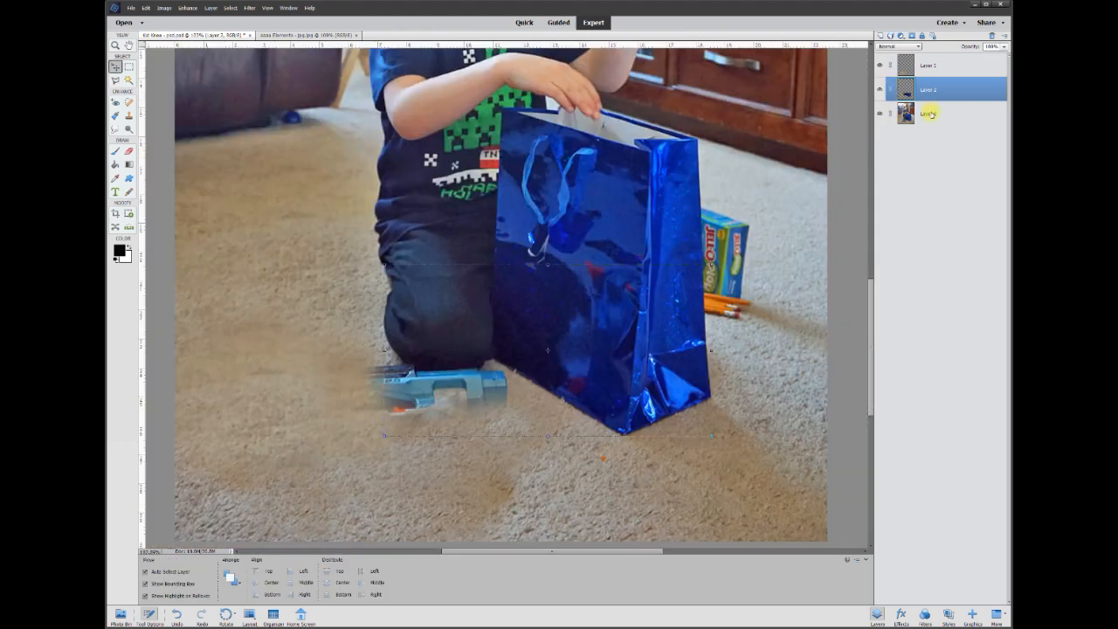
{"action": "left_click", "coordinate": [932, 114]}
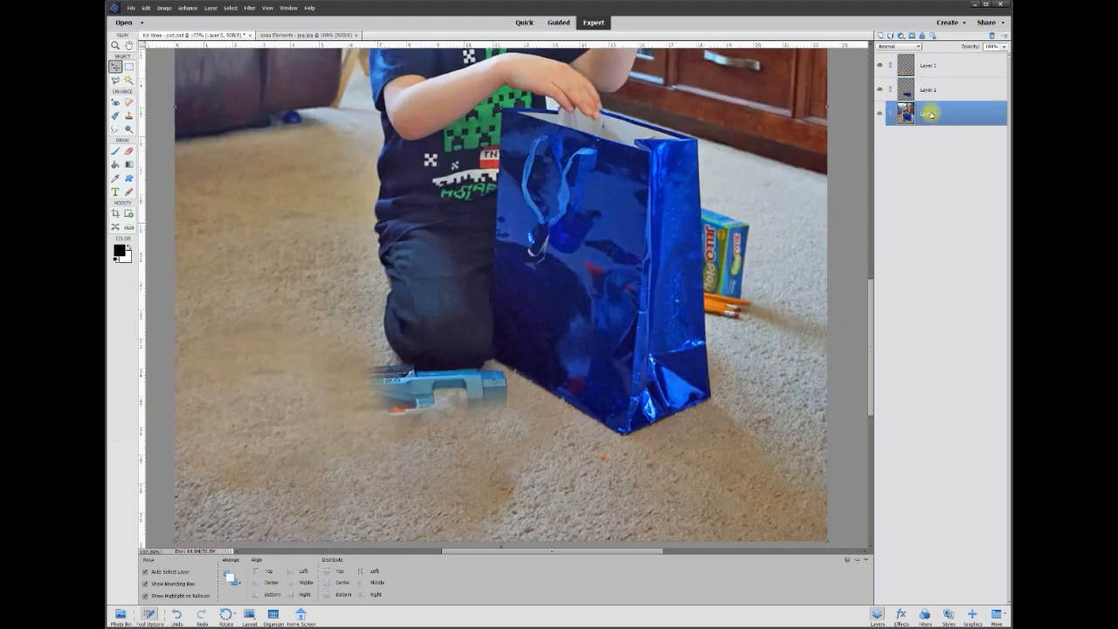
{"action": "left_click", "coordinate": [879, 35]}
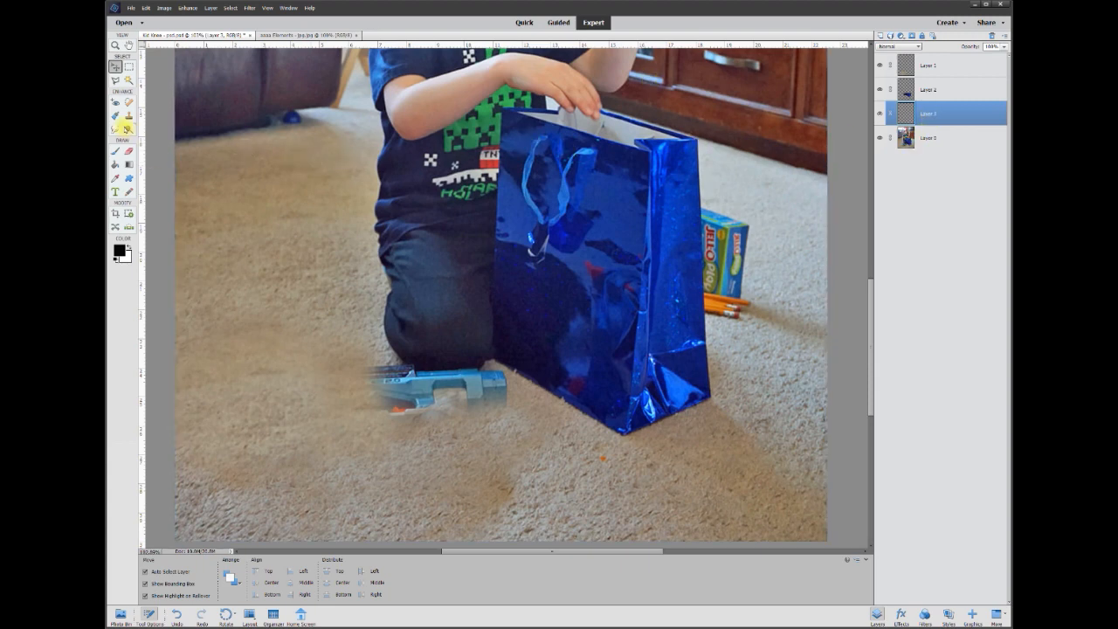
Clone carpet over the remaining toy gun below the boy's knee on the blank layer directly above Layer 0.
{"action": "left_click", "coordinate": [128, 115]}
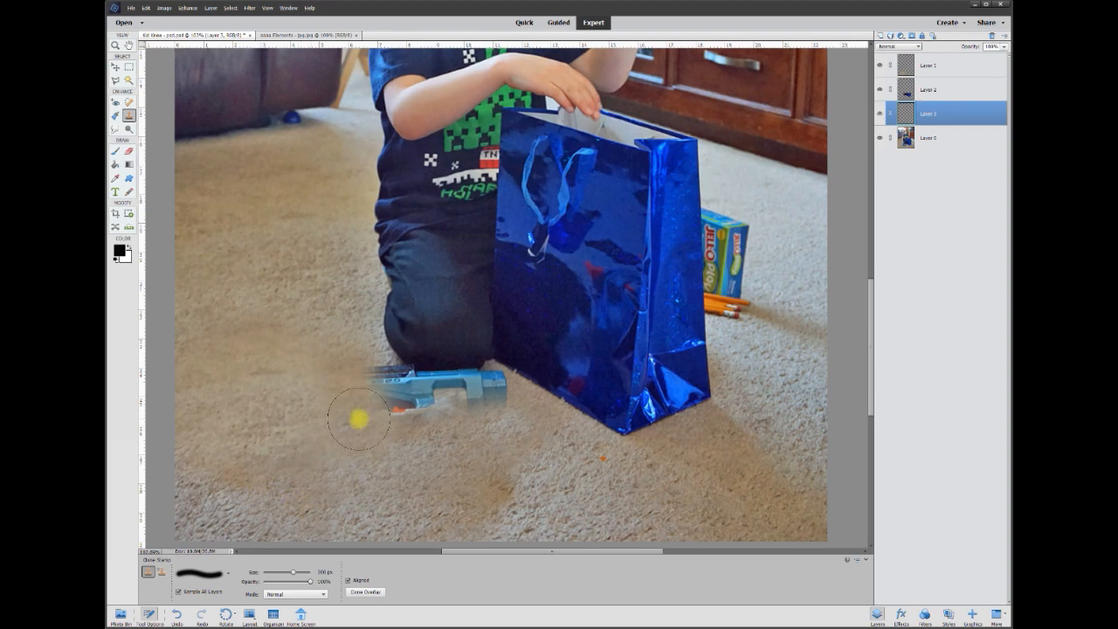
{"action": "mouse_move", "coordinate": [364, 395]}
{"action": "left_mouse_down"}
{"action": "mouse_move", "coordinate": [545, 389]}
{"action": "mouse_move", "coordinate": [590, 402]}
{"action": "mouse_move", "coordinate": [503, 345]}
{"action": "mouse_move", "coordinate": [366, 384]}
{"action": "mouse_move", "coordinate": [379, 373]}
{"action": "mouse_move", "coordinate": [354, 372]}
{"action": "mouse_move", "coordinate": [617, 371]}
{"action": "mouse_move", "coordinate": [647, 397]}
{"action": "left_mouse_up"}
{"action": "key", "text": "ctrl+z"}
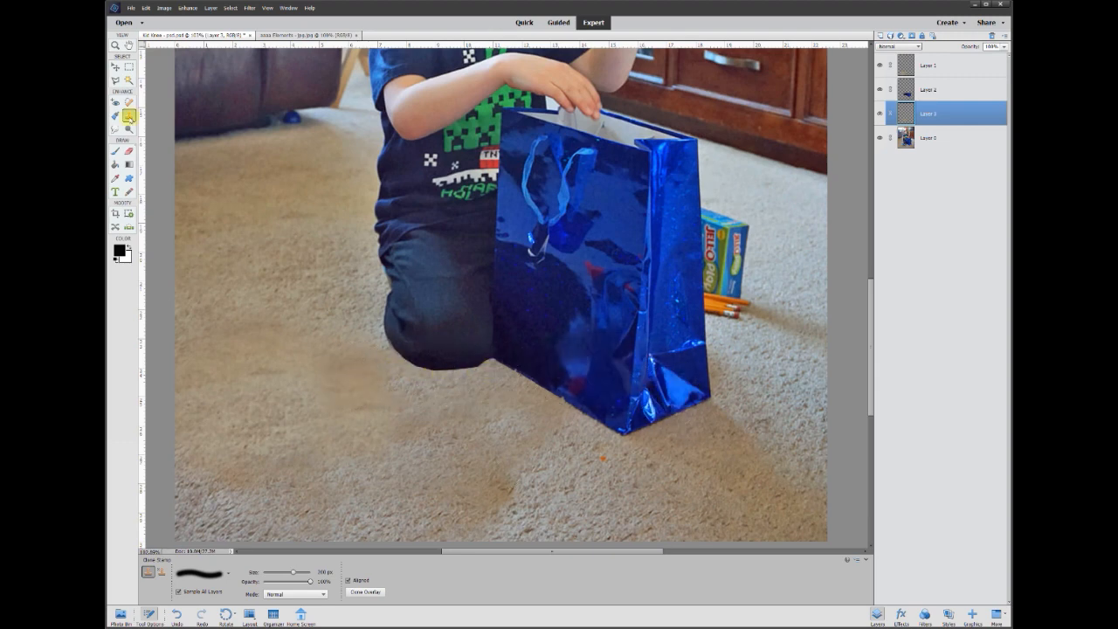
{"action": "left_click", "coordinate": [116, 68]}
{"action": "key", "text": "ctrl+0"}
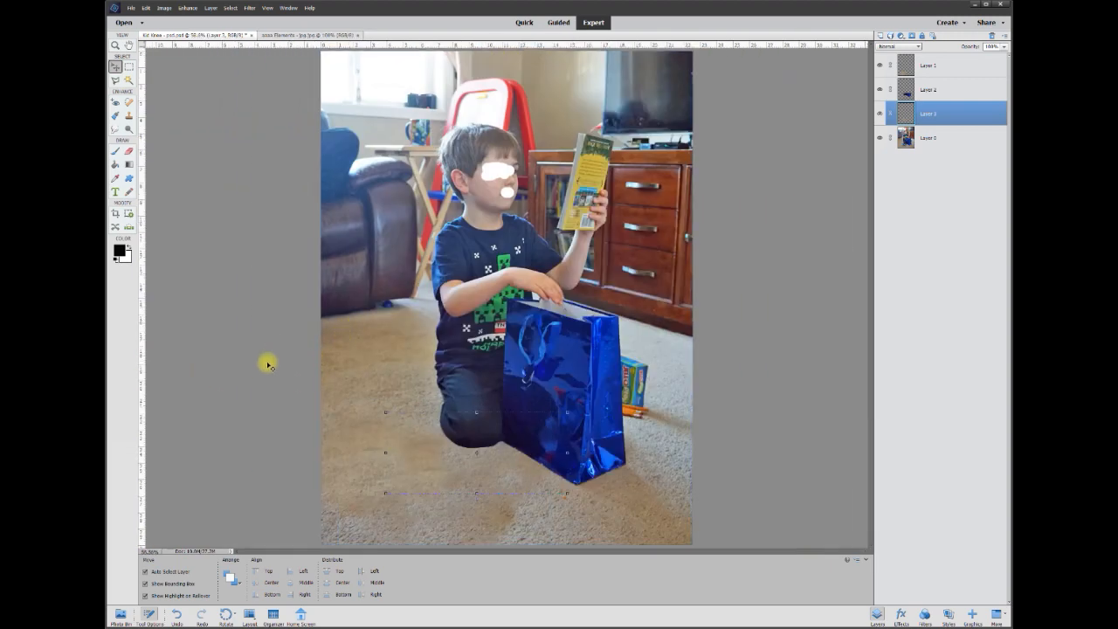
{"action": "left_click", "coordinate": [261, 390]}
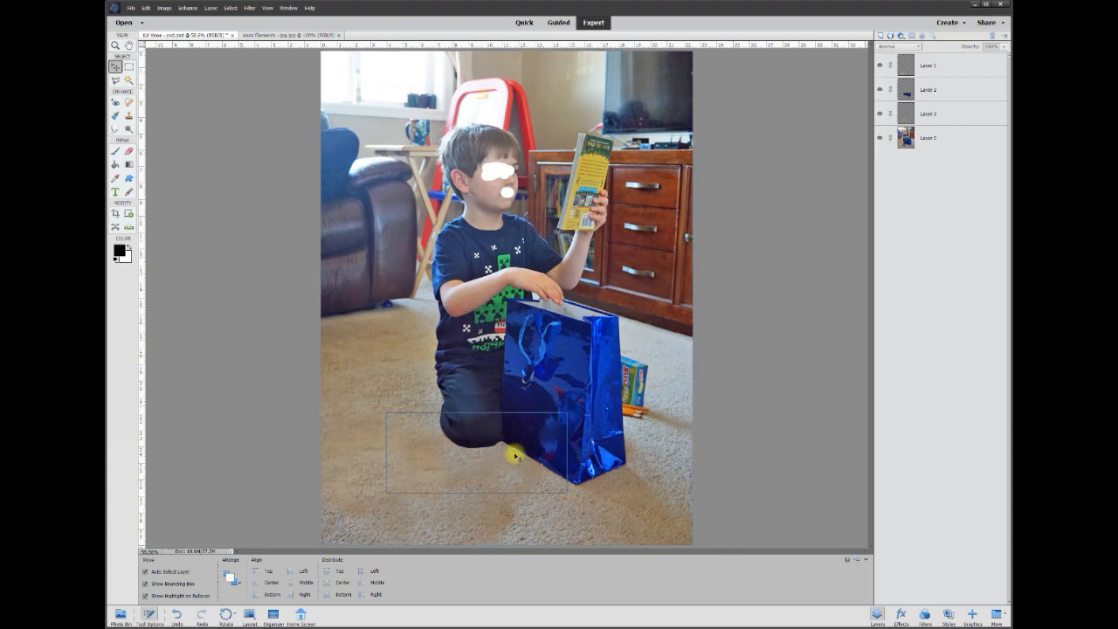
{"action": "scroll", "coordinate": [584, 489], "scroll_direction": "up", "scroll_amount": 2}
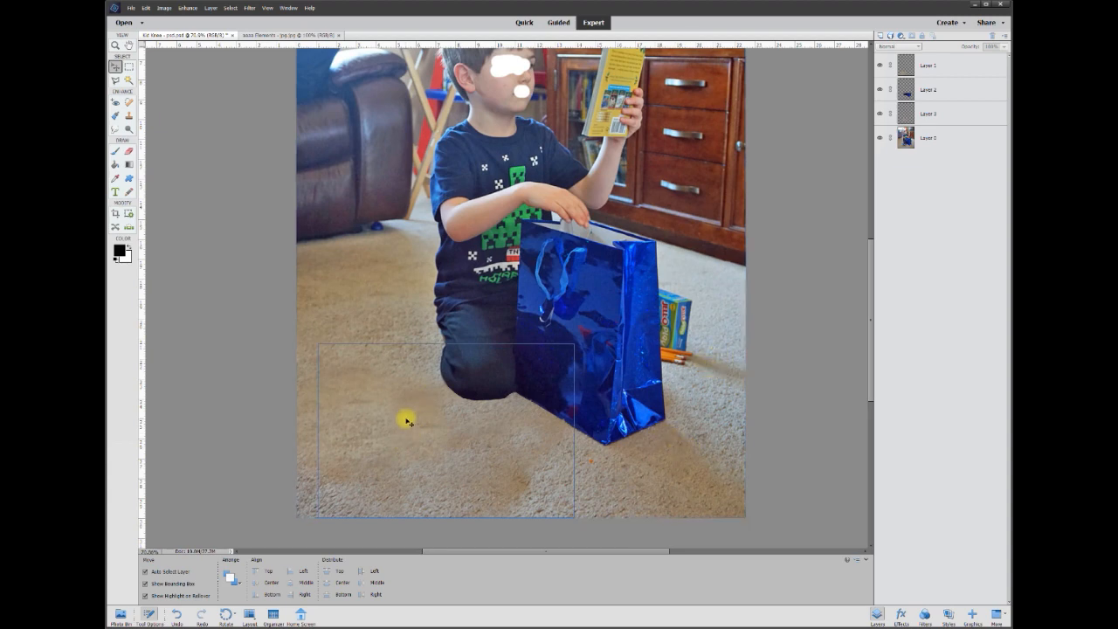
Merge Layer 3 into Layer 0, move Layer 1 beneath Layer 2, and merge it into Layer 0 as well.
{"action": "right_click", "coordinate": [935, 115]}
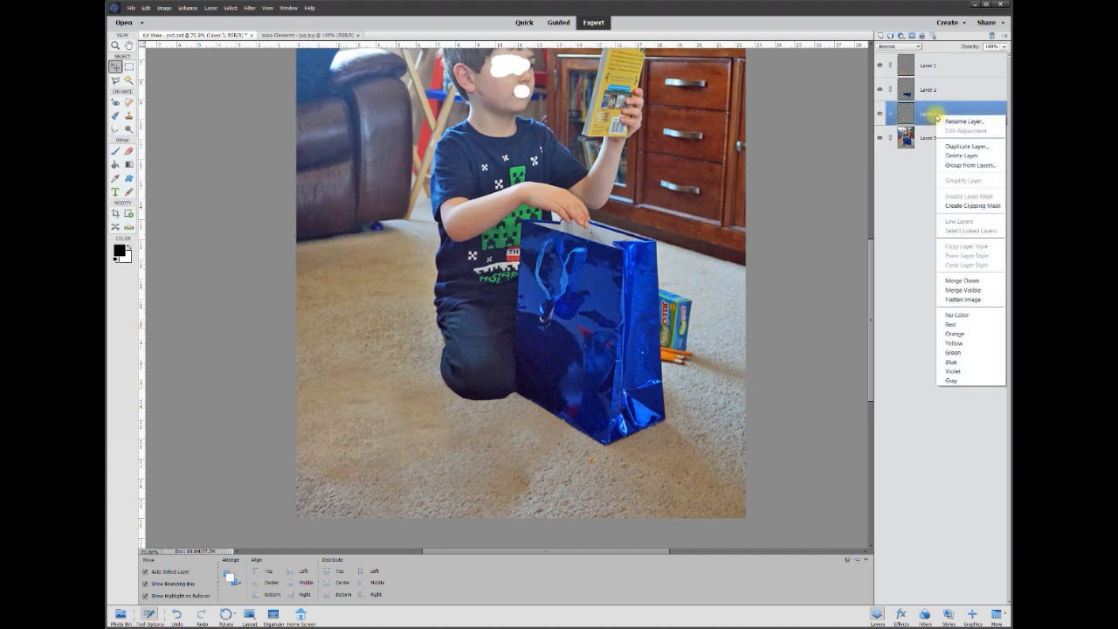
{"action": "left_click", "coordinate": [962, 280]}
{"action": "left_click_drag", "start_coordinate": [932, 72], "coordinate": [931, 102]}
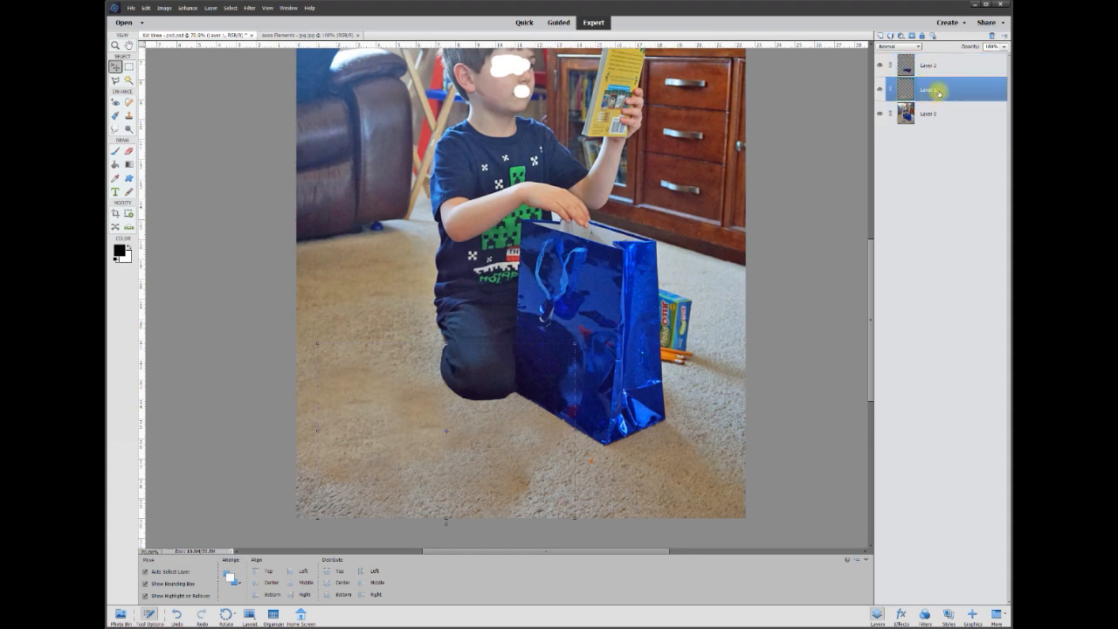
{"action": "right_click", "coordinate": [936, 91]}
{"action": "left_click", "coordinate": [961, 257]}
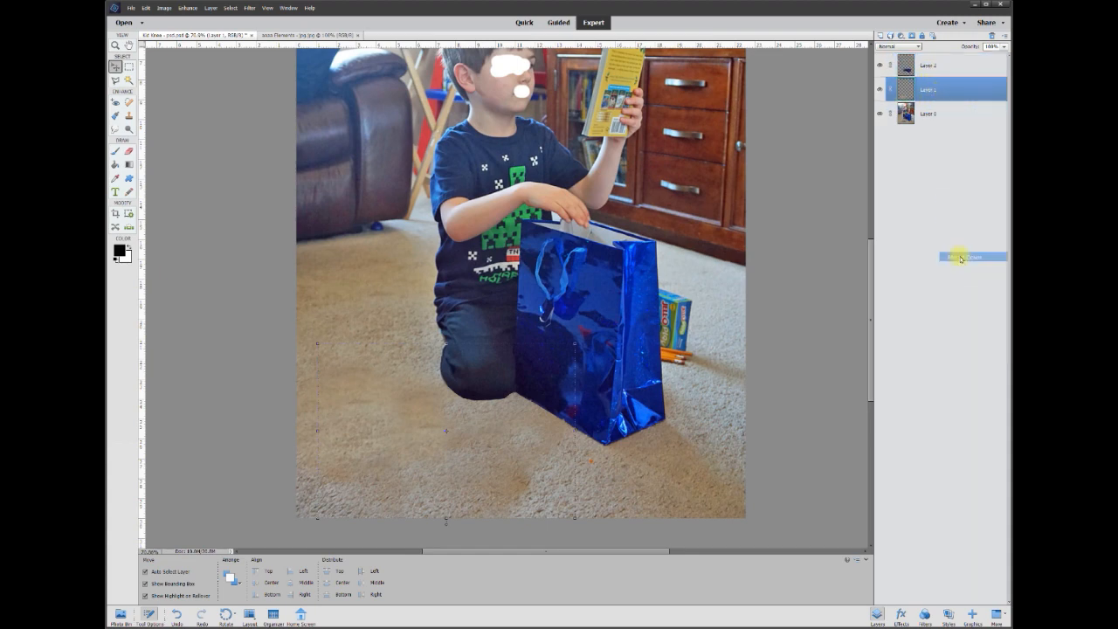
Hide and reshow Layer 0 and Layer 2 to check them, and add a blank layer between them.
{"action": "left_click", "coordinate": [880, 91]}
{"action": "left_click", "coordinate": [881, 90]}
{"action": "left_click", "coordinate": [880, 67]}
{"action": "left_click", "coordinate": [879, 68]}
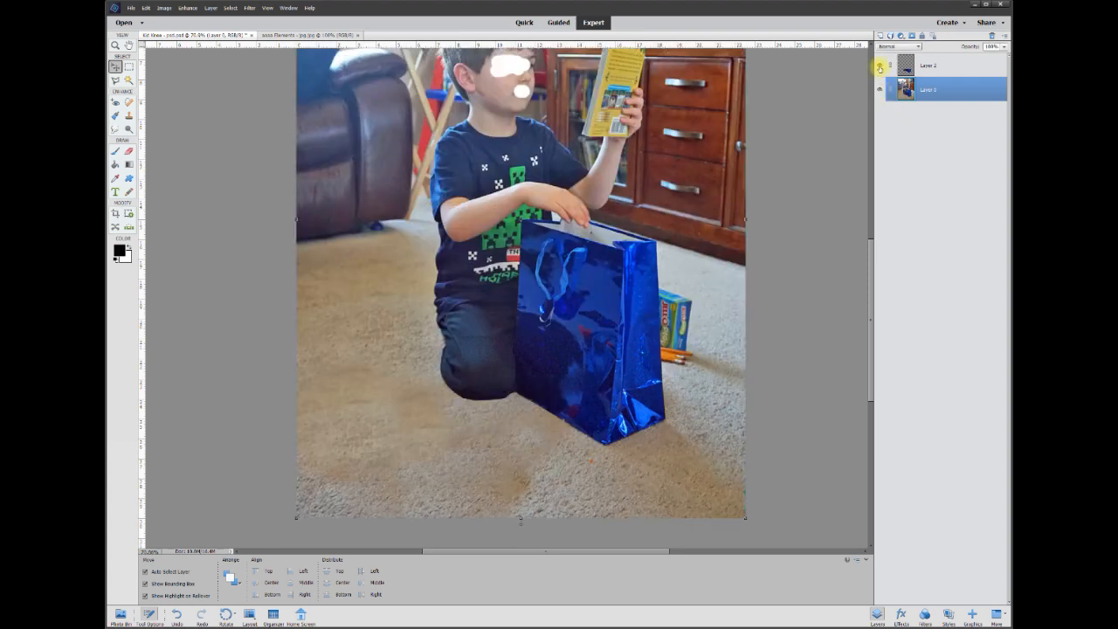
{"action": "left_click", "coordinate": [930, 70]}
{"action": "left_click", "coordinate": [930, 87]}
{"action": "left_click", "coordinate": [879, 37]}
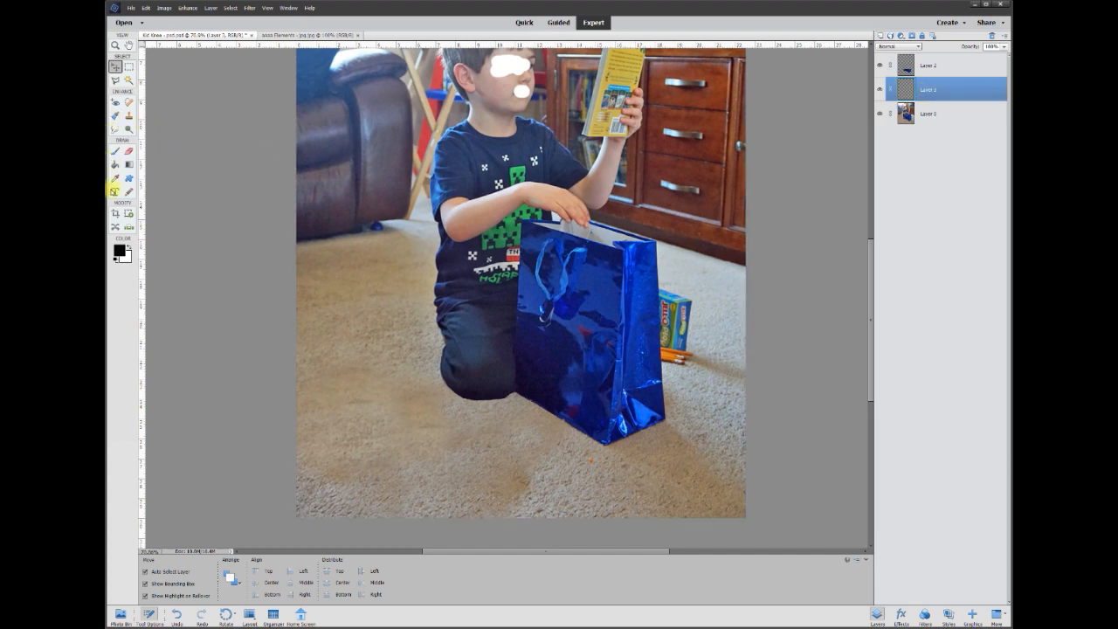
Paint a black shadow along the base of the knee and gift bag with a 200 px soft brush on the new layer.
{"action": "left_click", "coordinate": [117, 155]}
{"action": "left_click", "coordinate": [119, 250]}
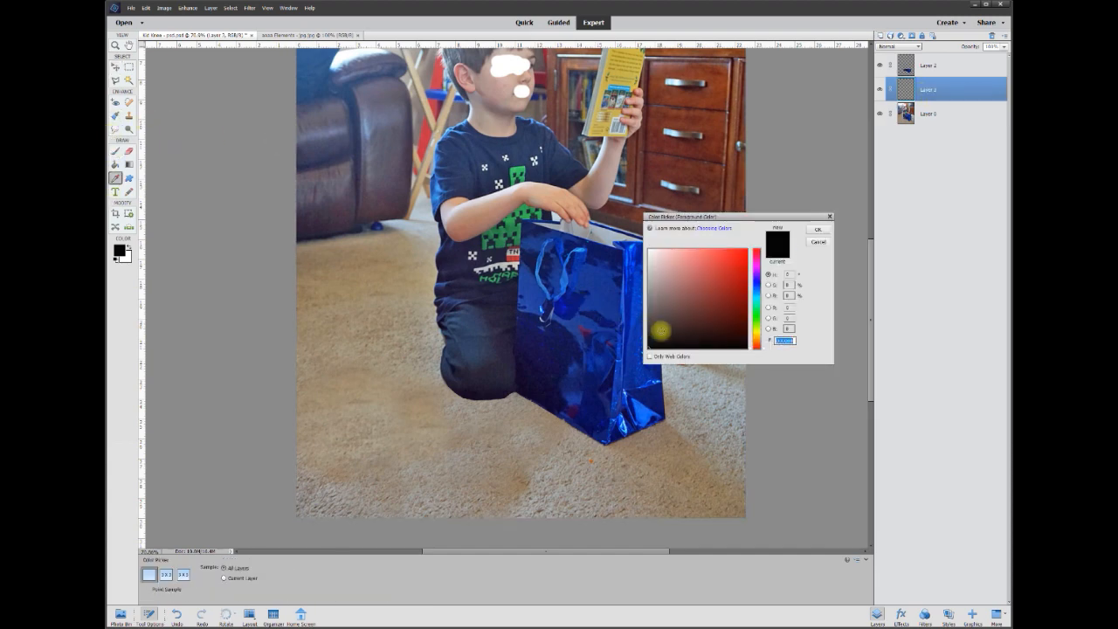
{"action": "left_click", "coordinate": [816, 229]}
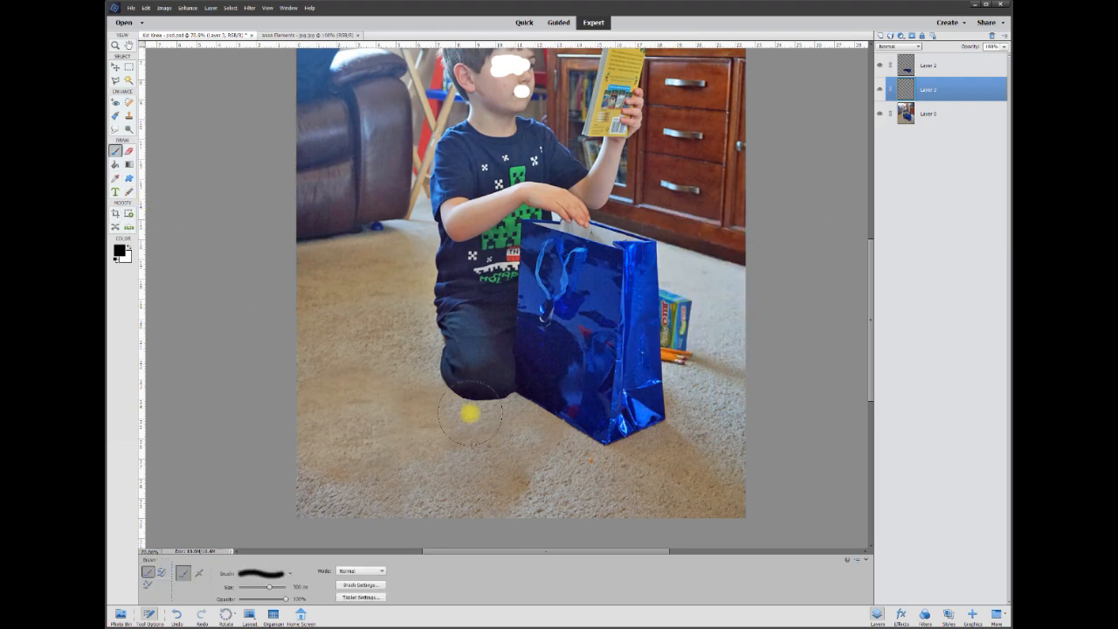
{"action": "left_click", "coordinate": [308, 586]}
{"action": "type", "text": "200"}
{"action": "key", "text": "Return"}
{"action": "mouse_move", "coordinate": [469, 384]}
{"action": "left_mouse_down"}
{"action": "mouse_move", "coordinate": [511, 390]}
{"action": "mouse_move", "coordinate": [572, 434]}
{"action": "left_mouse_up"}
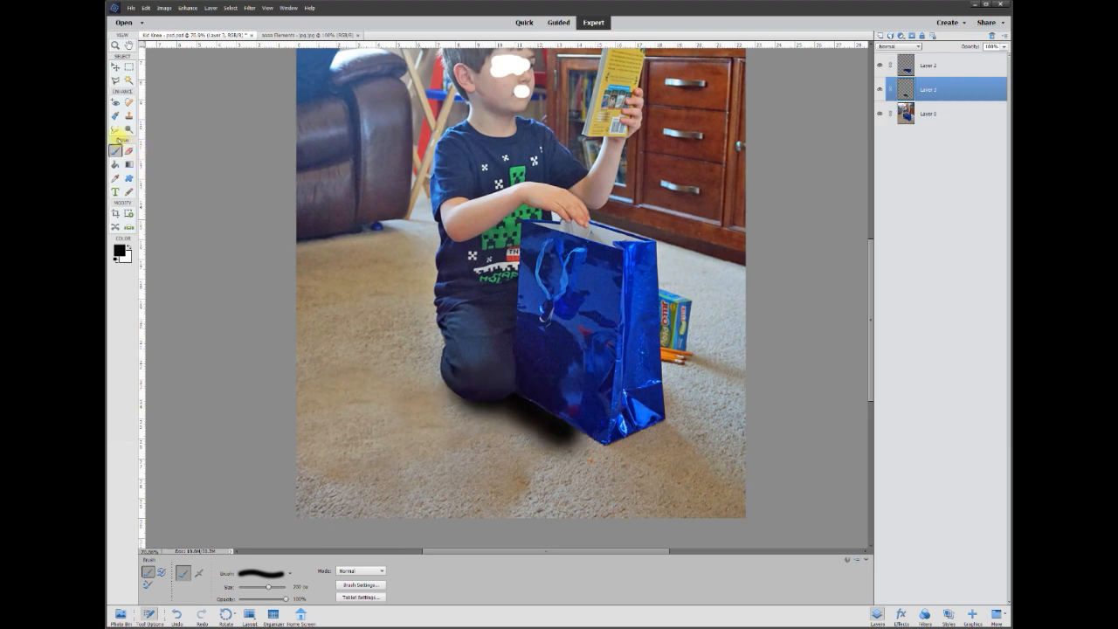
Smudge the black shadow outward over the carpet in front of the bag and lower its layer opacity to a faint shade.
{"action": "left_click", "coordinate": [114, 131]}
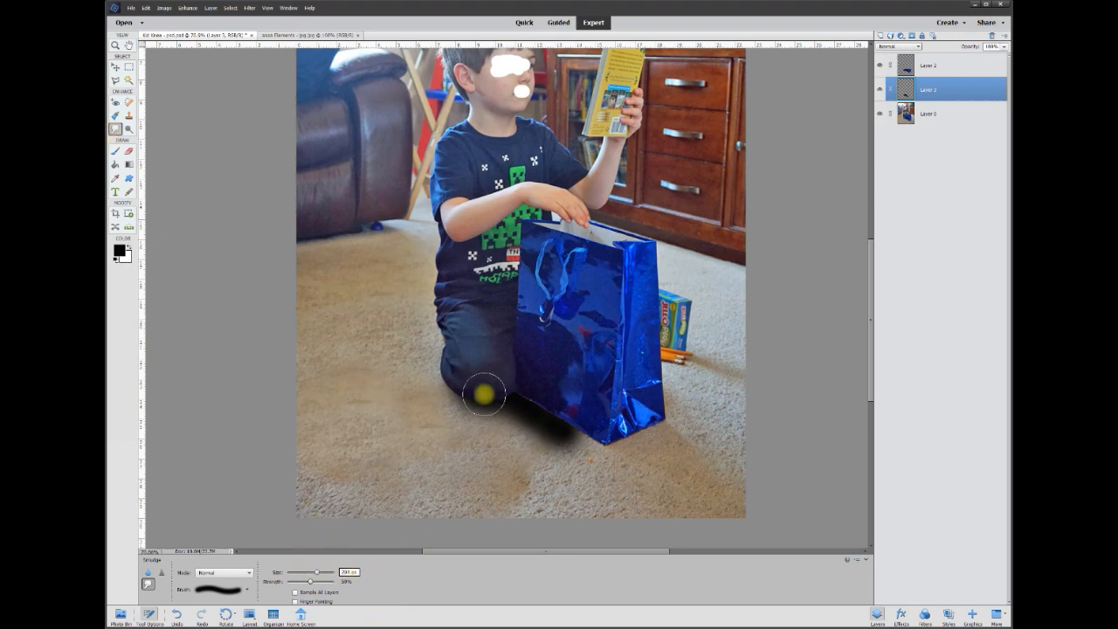
{"action": "mouse_move", "coordinate": [505, 426]}
{"action": "left_mouse_down"}
{"action": "mouse_move", "coordinate": [499, 405]}
{"action": "mouse_move", "coordinate": [512, 439]}
{"action": "mouse_move", "coordinate": [543, 463]}
{"action": "mouse_move", "coordinate": [564, 429]}
{"action": "mouse_move", "coordinate": [532, 405]}
{"action": "mouse_move", "coordinate": [566, 474]}
{"action": "mouse_move", "coordinate": [669, 457]}
{"action": "mouse_move", "coordinate": [462, 412]}
{"action": "mouse_move", "coordinate": [451, 399]}
{"action": "mouse_move", "coordinate": [505, 459]}
{"action": "mouse_move", "coordinate": [564, 464]}
{"action": "mouse_move", "coordinate": [594, 512]}
{"action": "mouse_move", "coordinate": [482, 419]}
{"action": "mouse_move", "coordinate": [624, 527]}
{"action": "left_mouse_up"}
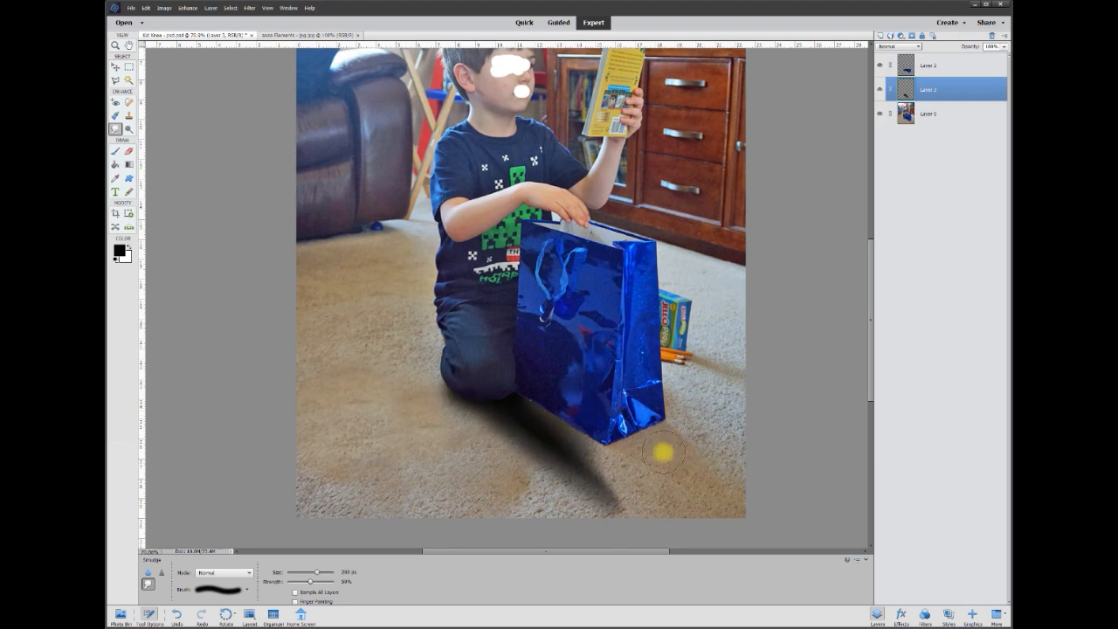
{"action": "left_click", "coordinate": [1005, 48]}
{"action": "left_click_drag", "start_coordinate": [969, 58], "coordinate": [967, 57]}
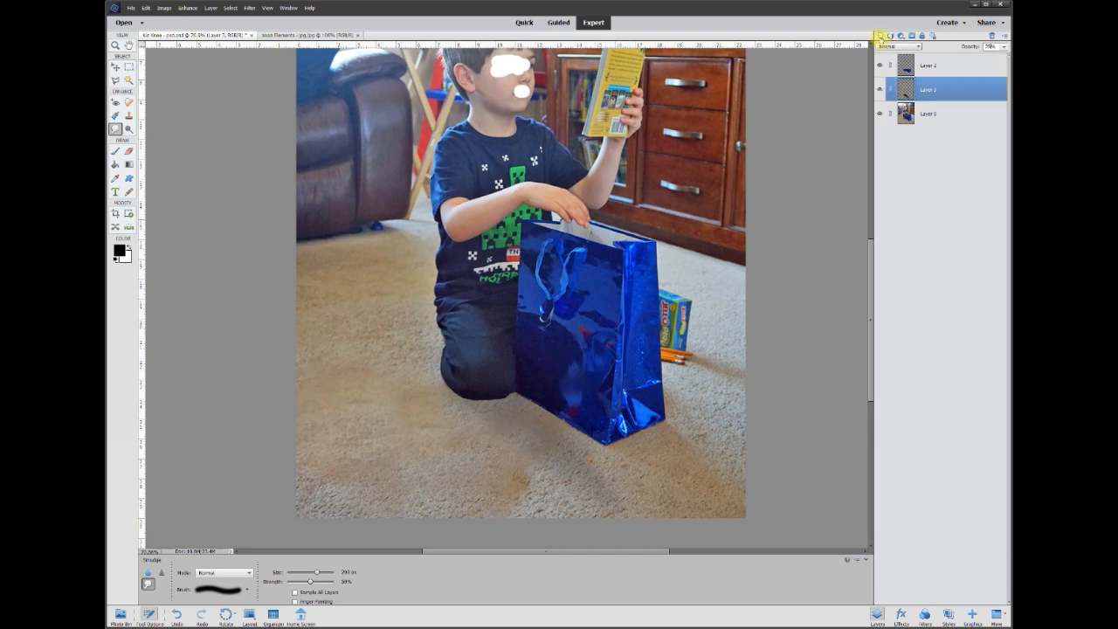
Add another blank layer above the shadow layer and paint a narrow black contact shadow beneath the knee and bag with a 100 px brush.
{"action": "left_click", "coordinate": [881, 35]}
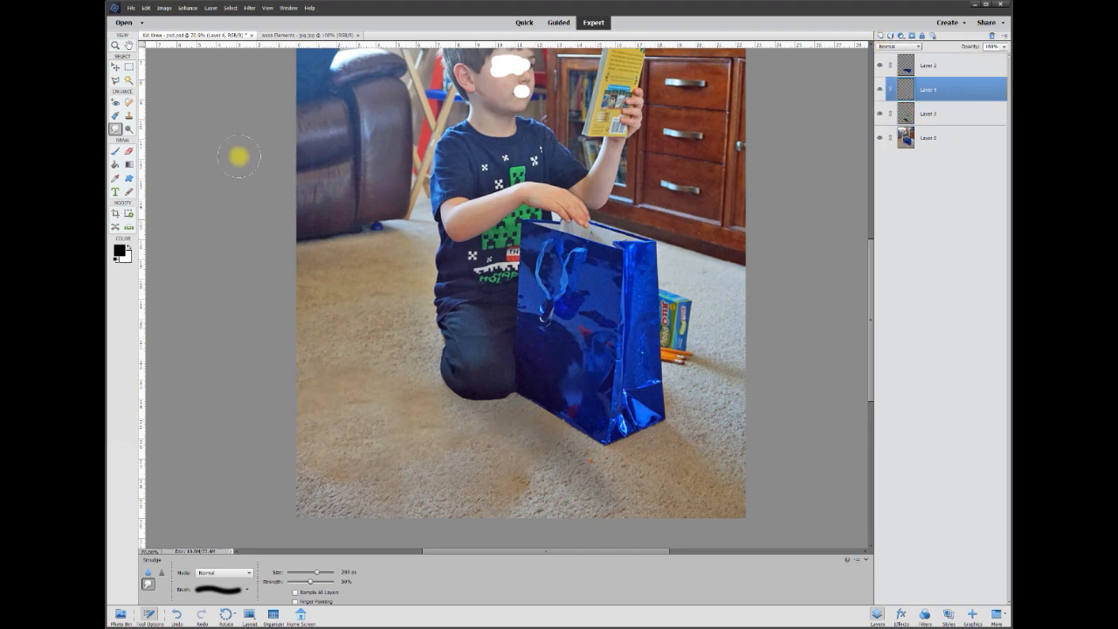
{"action": "left_click", "coordinate": [113, 153]}
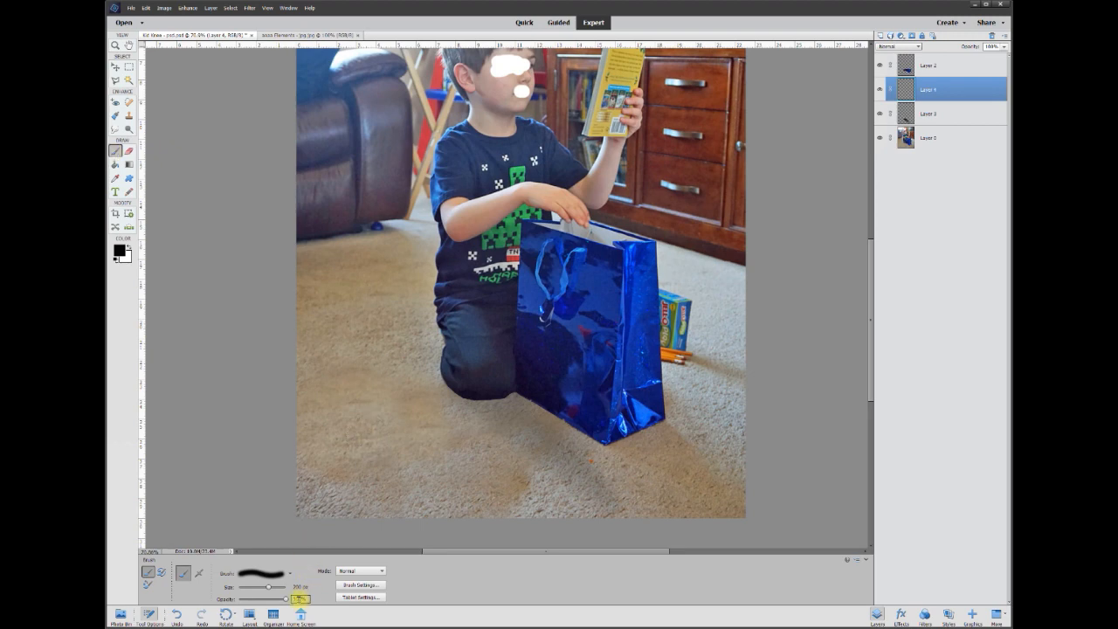
{"action": "left_click", "coordinate": [298, 586]}
{"action": "type", "text": "100"}
{"action": "key", "text": "Return"}
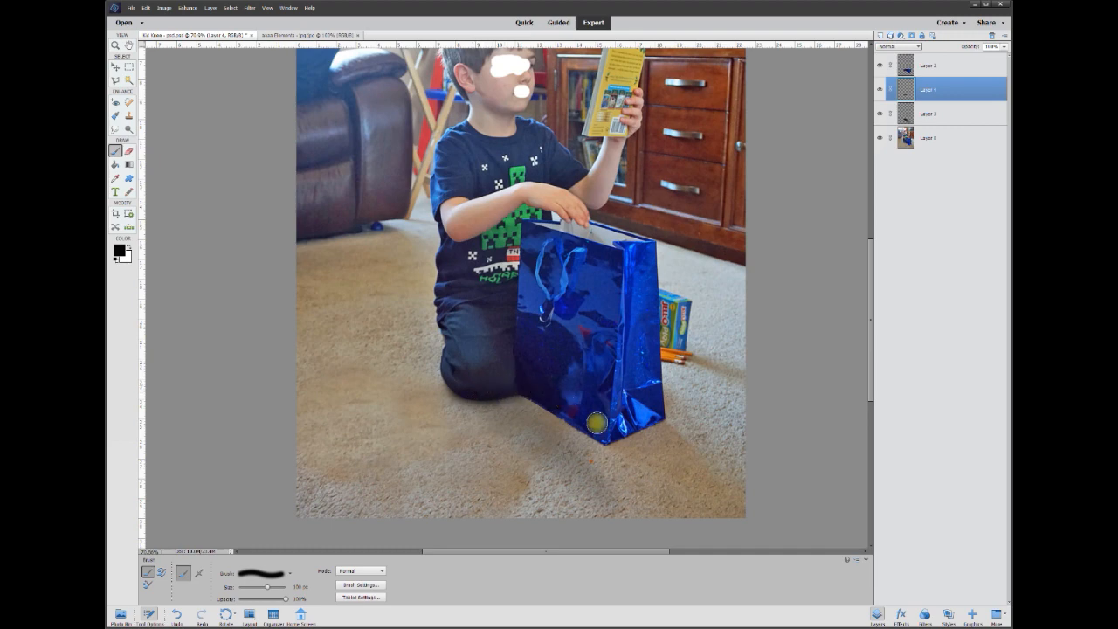
{"action": "key", "text": "v"}
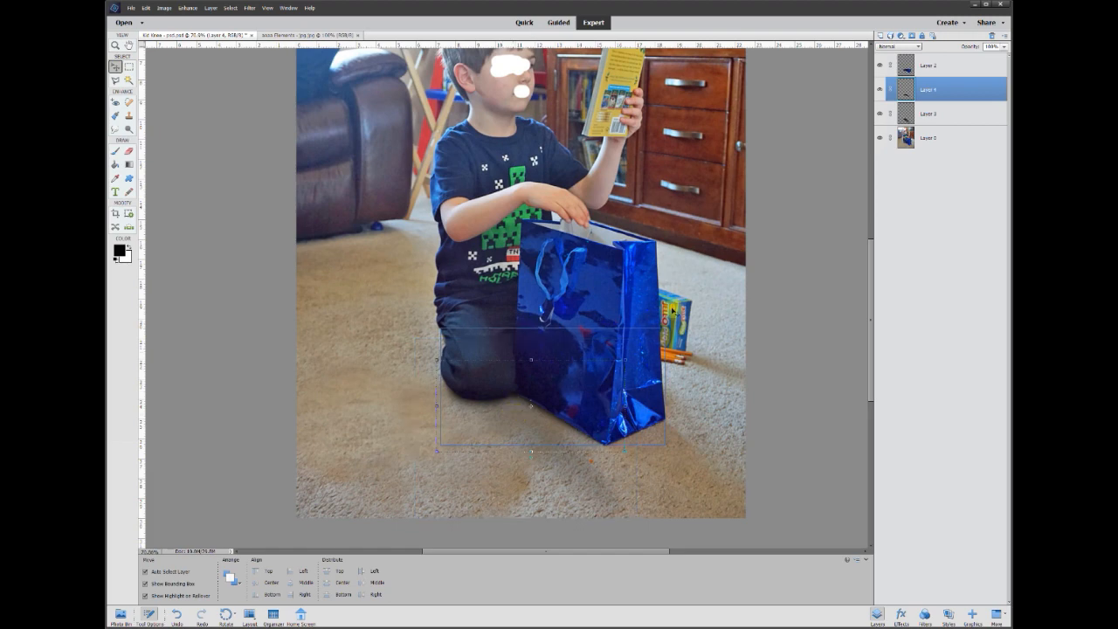
Lower the opacity of the contact shadow on Layer 4 and review the whole photo.
{"action": "left_click", "coordinate": [1005, 46]}
{"action": "mouse_move", "coordinate": [1006, 58]}
{"action": "left_mouse_down"}
{"action": "mouse_move", "coordinate": [970, 58]}
{"action": "mouse_move", "coordinate": [990, 57]}
{"action": "left_mouse_up"}
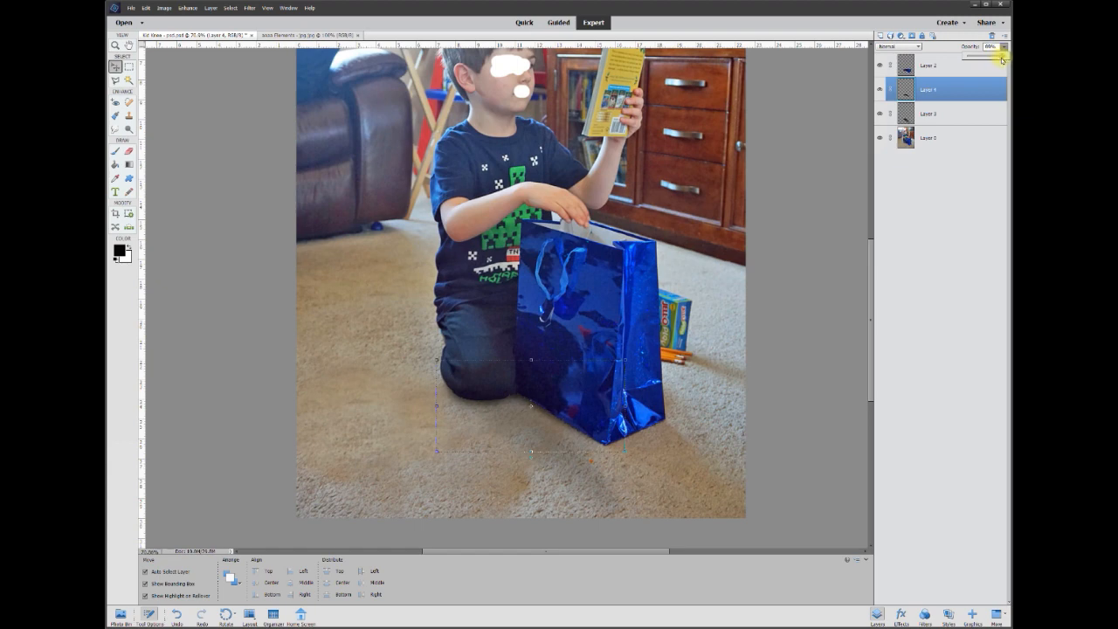
{"action": "left_click_drag", "start_coordinate": [992, 47], "coordinate": [953, 44]}
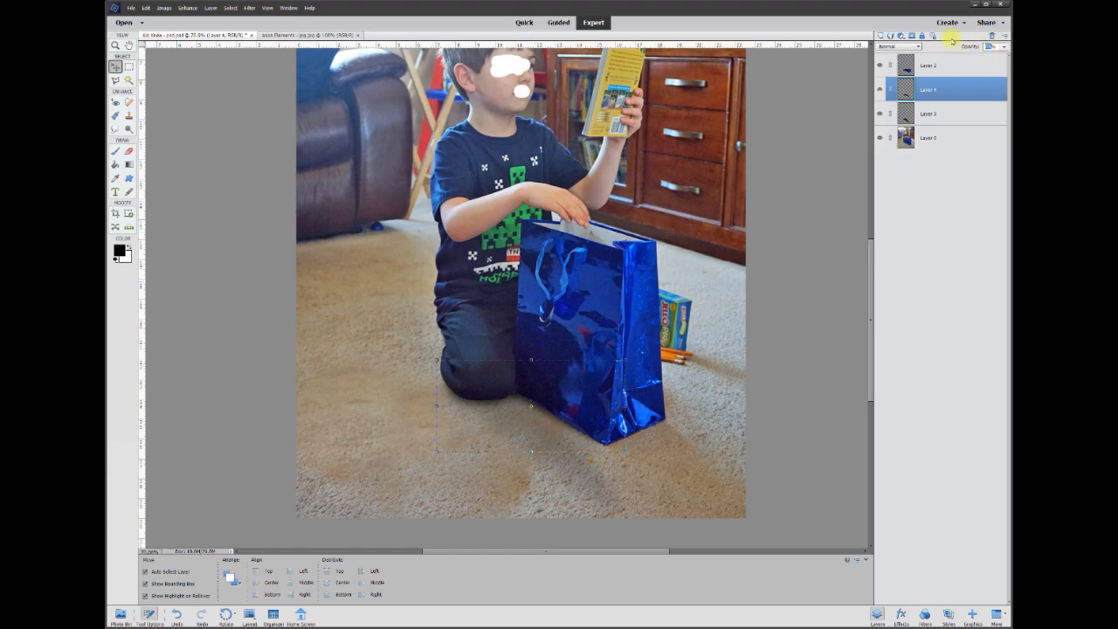
{"action": "left_click", "coordinate": [221, 293]}
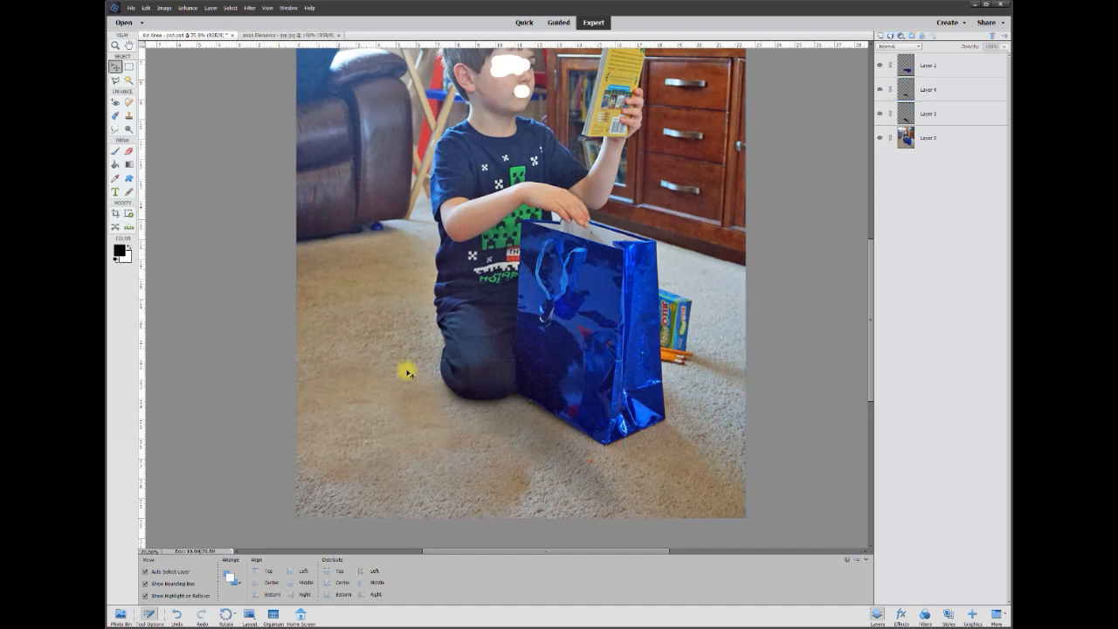
{"action": "key", "text": "ctrl+0"}
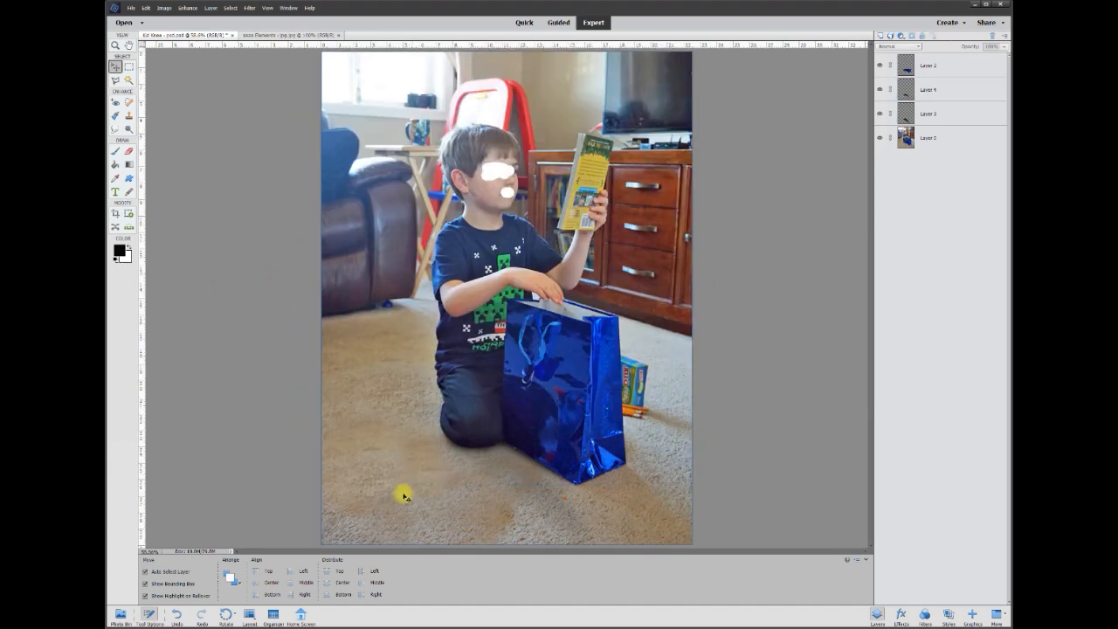